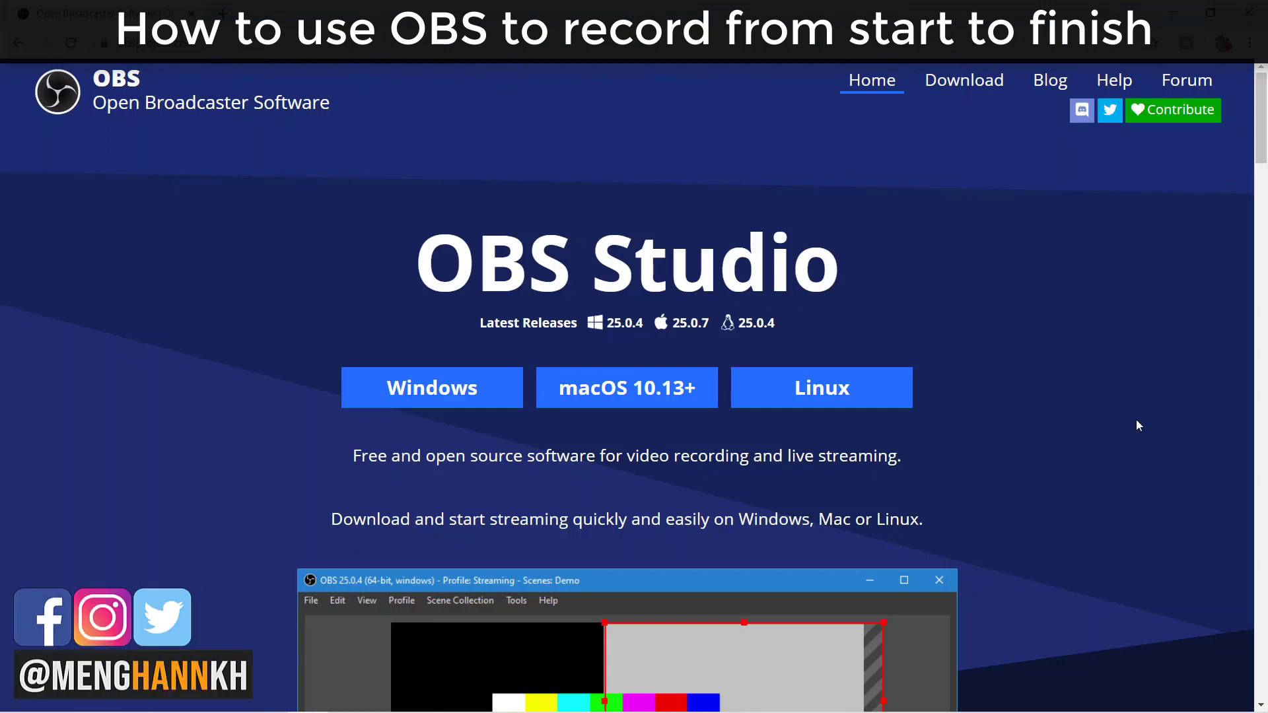
Step: Scroll the OBS Studio website down and back up to look it over
scroll(1137, 425, down, 1)
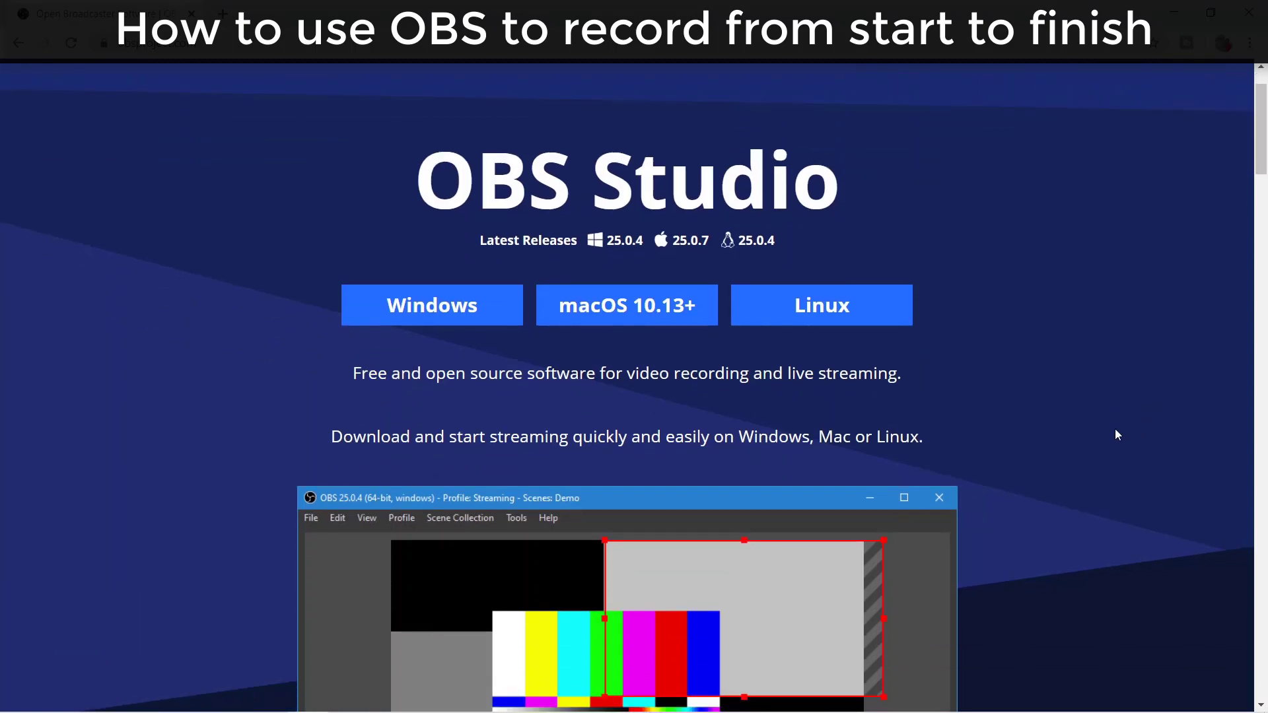
scroll(1115, 435, up, 1)
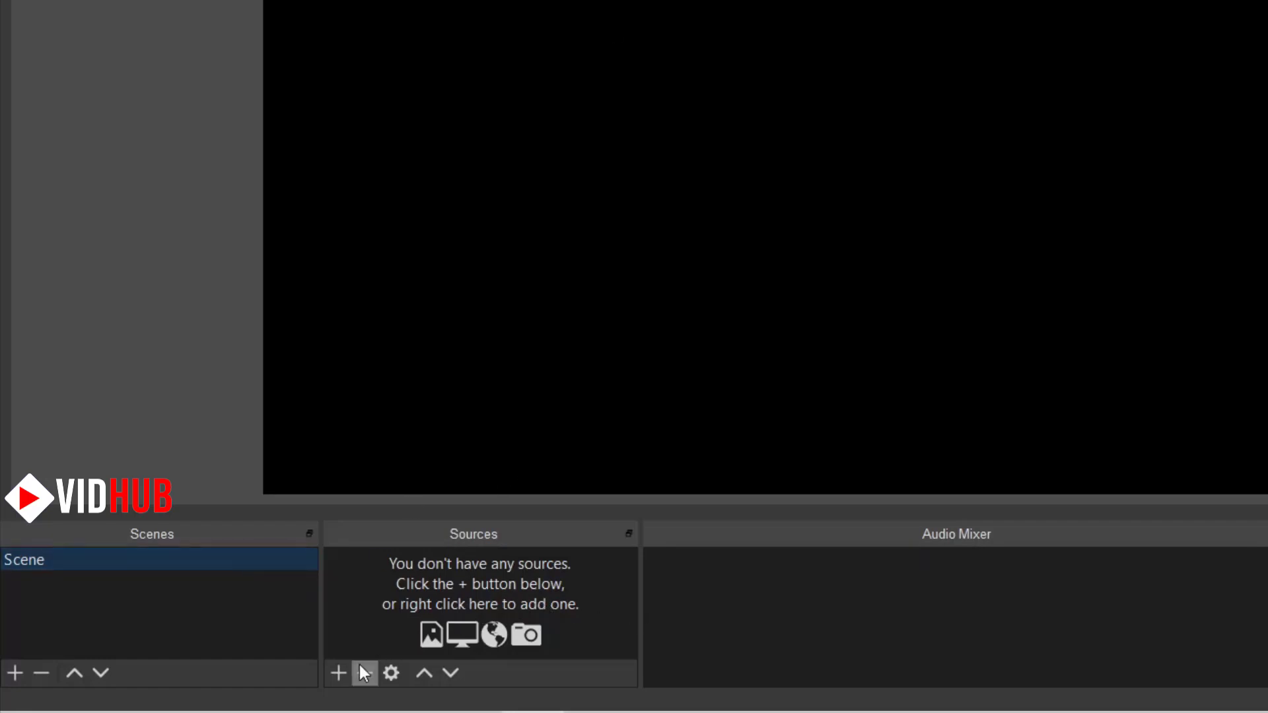
Step: Add a Display Capture source to the scene, keeping its default name
click(338, 673)
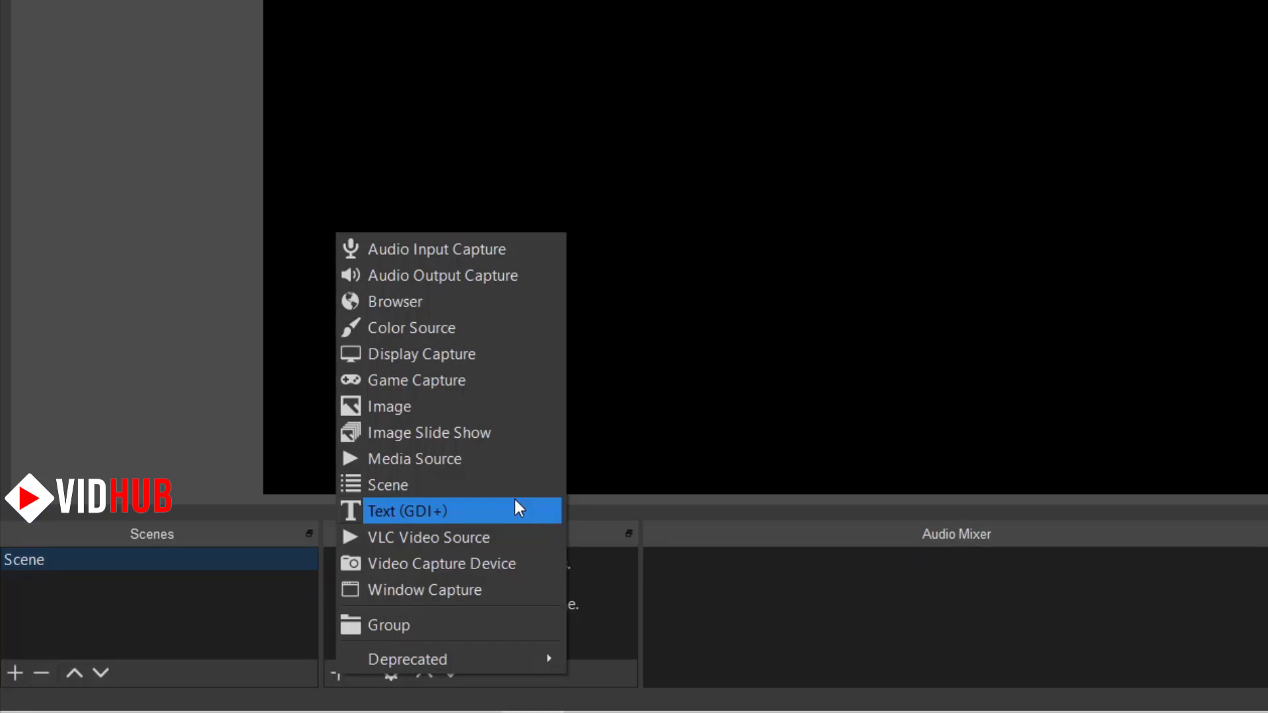
click(474, 357)
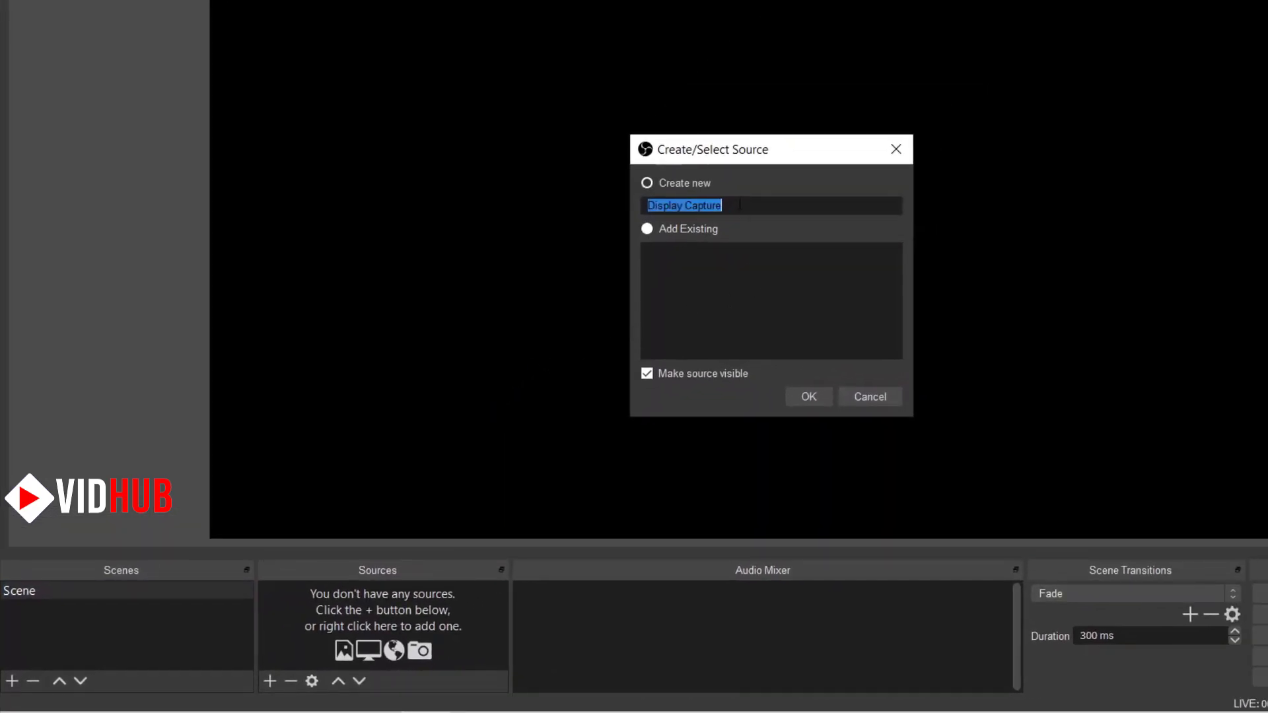
click(814, 396)
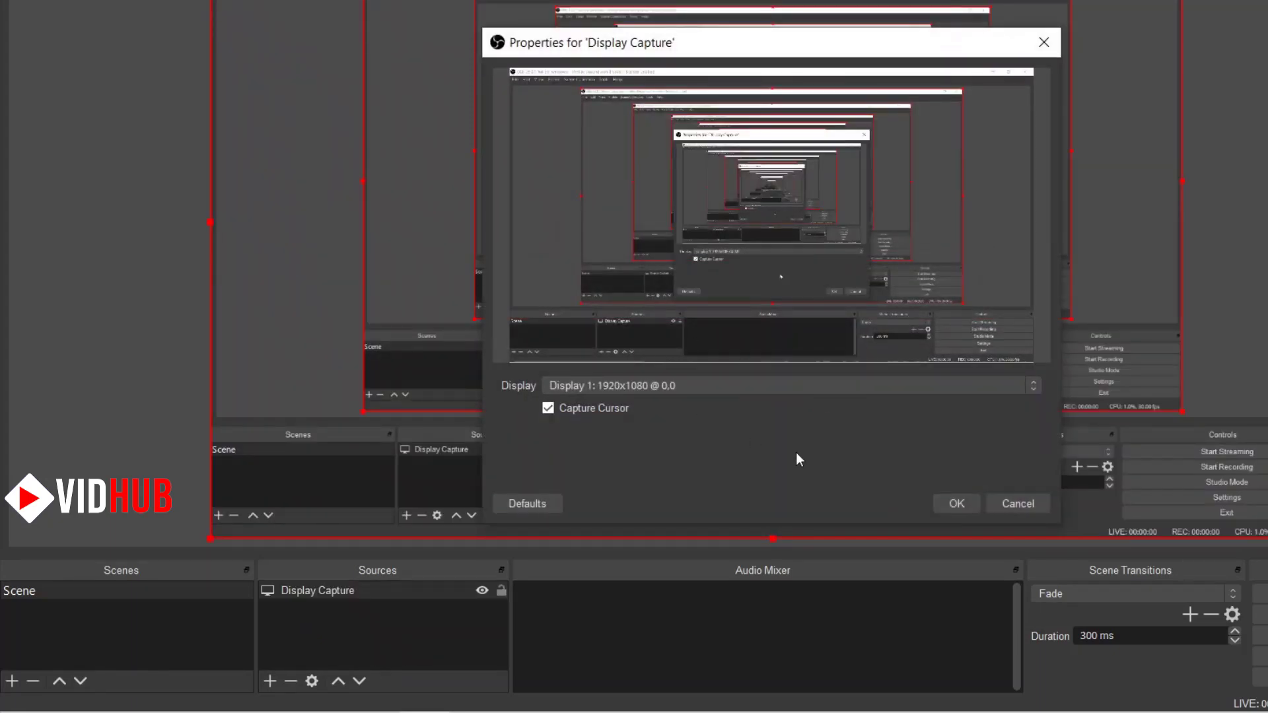
Step: Keep Display Capture on Display 1 at 1920x1080, confirm, and deselect the source
click(832, 386)
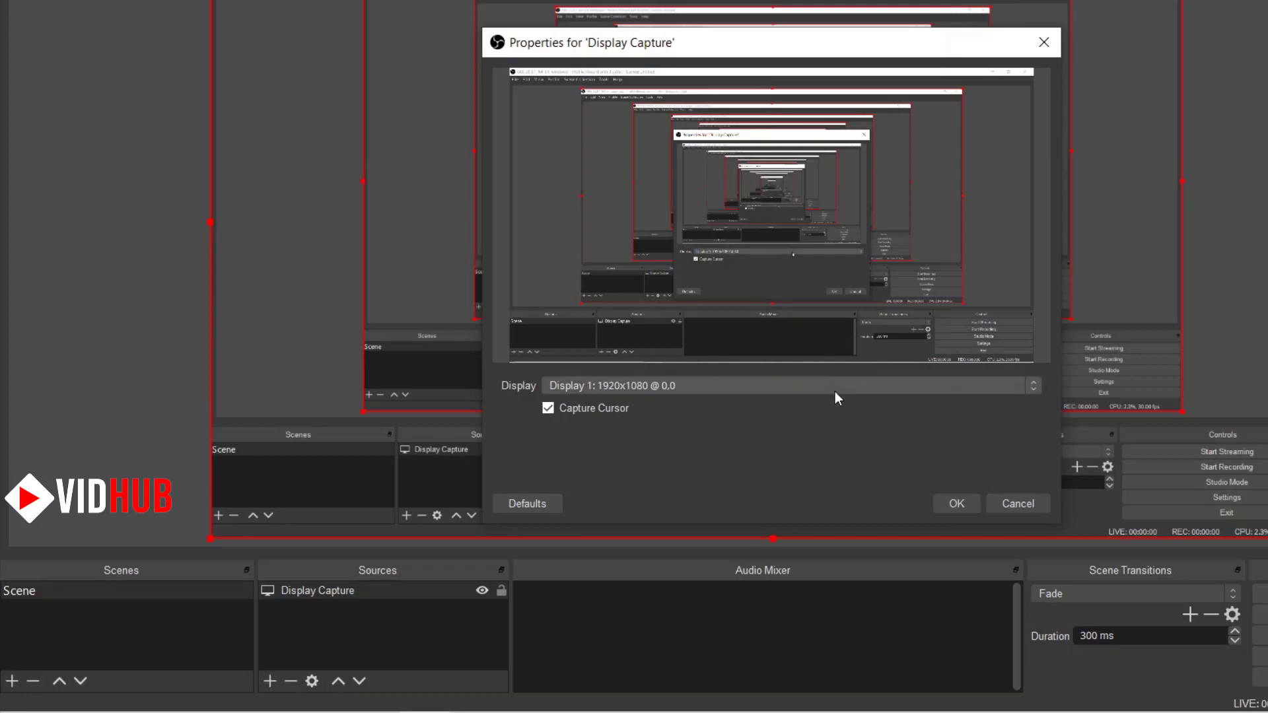
click(851, 400)
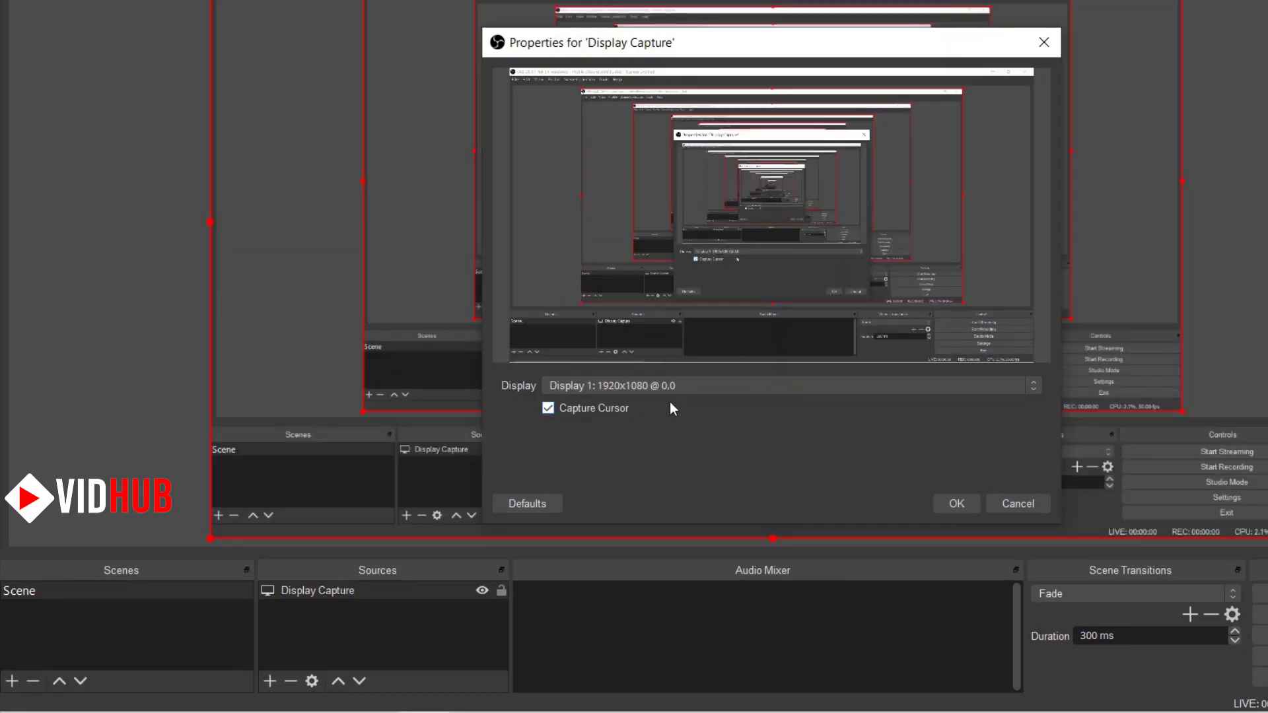
click(961, 504)
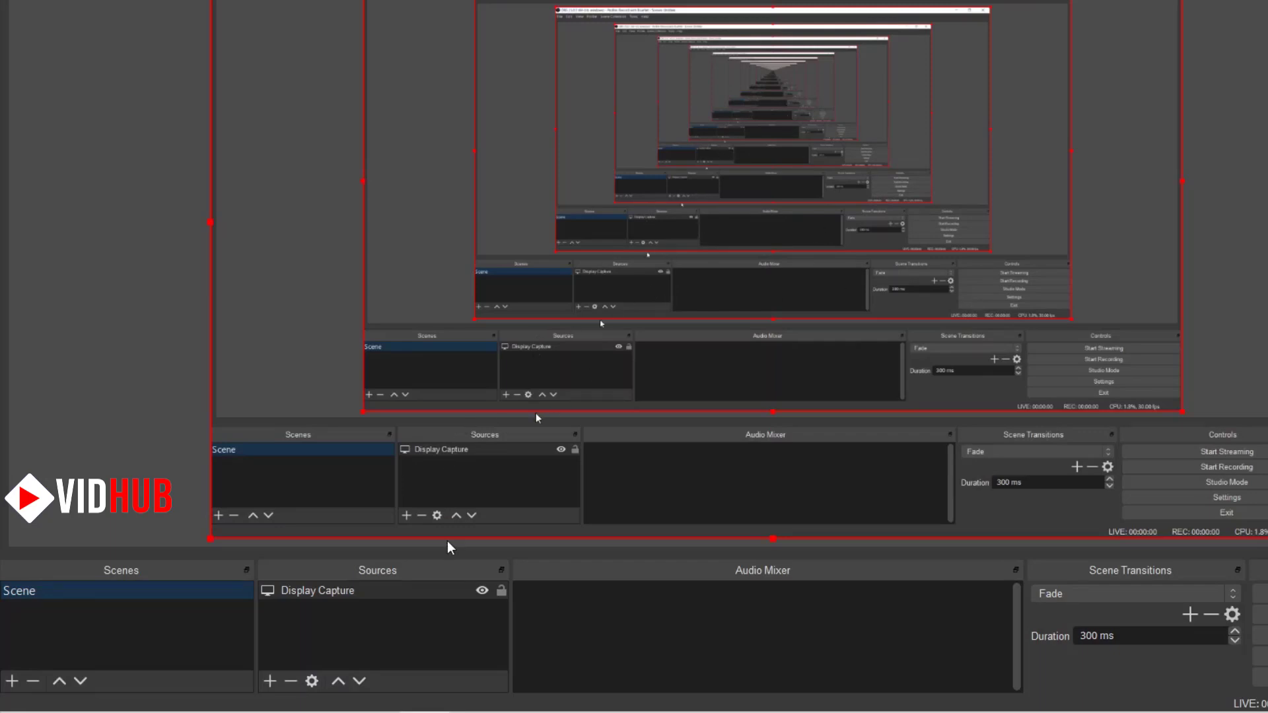
click(390, 631)
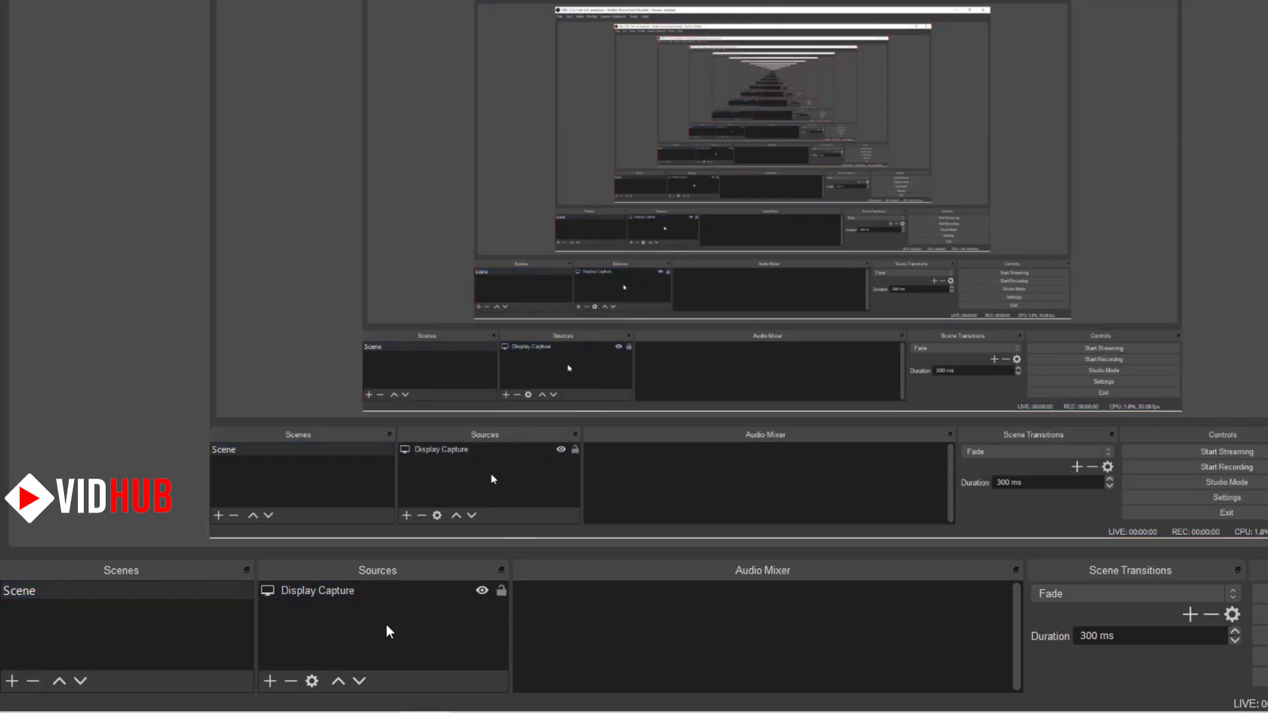
Step: Add an Audio Input Capture source to the scene
click(264, 683)
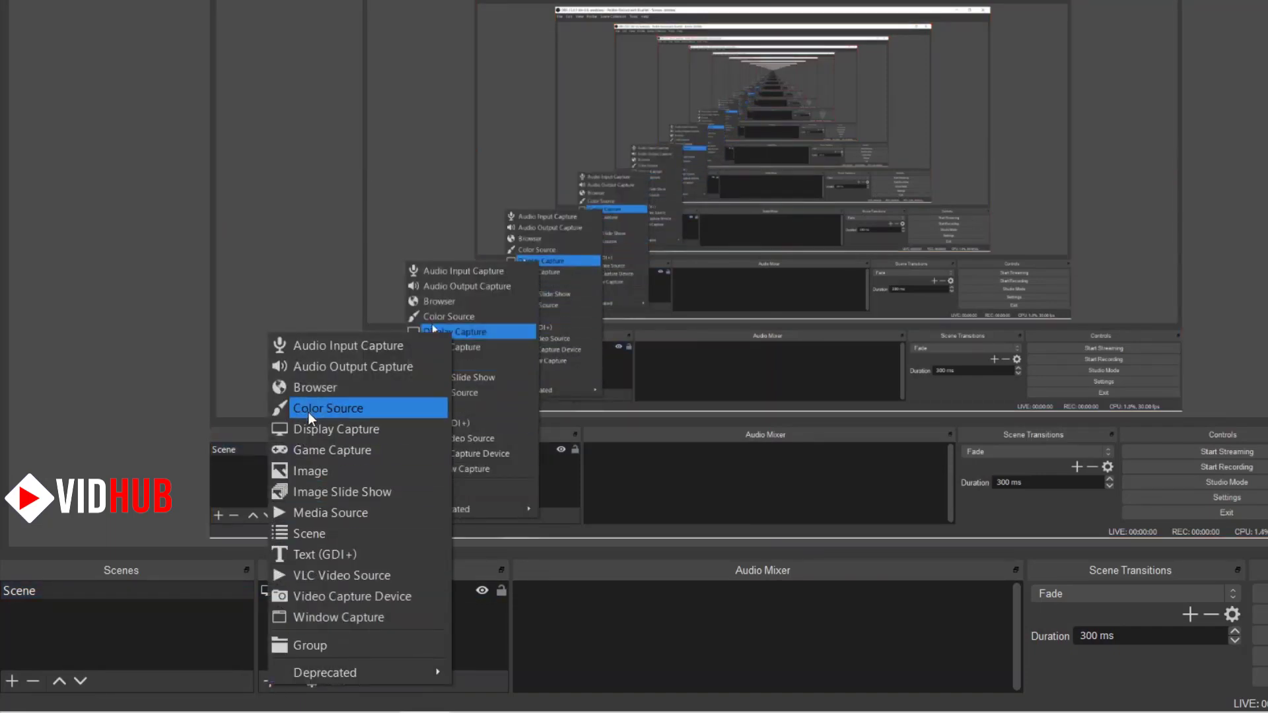
click(365, 357)
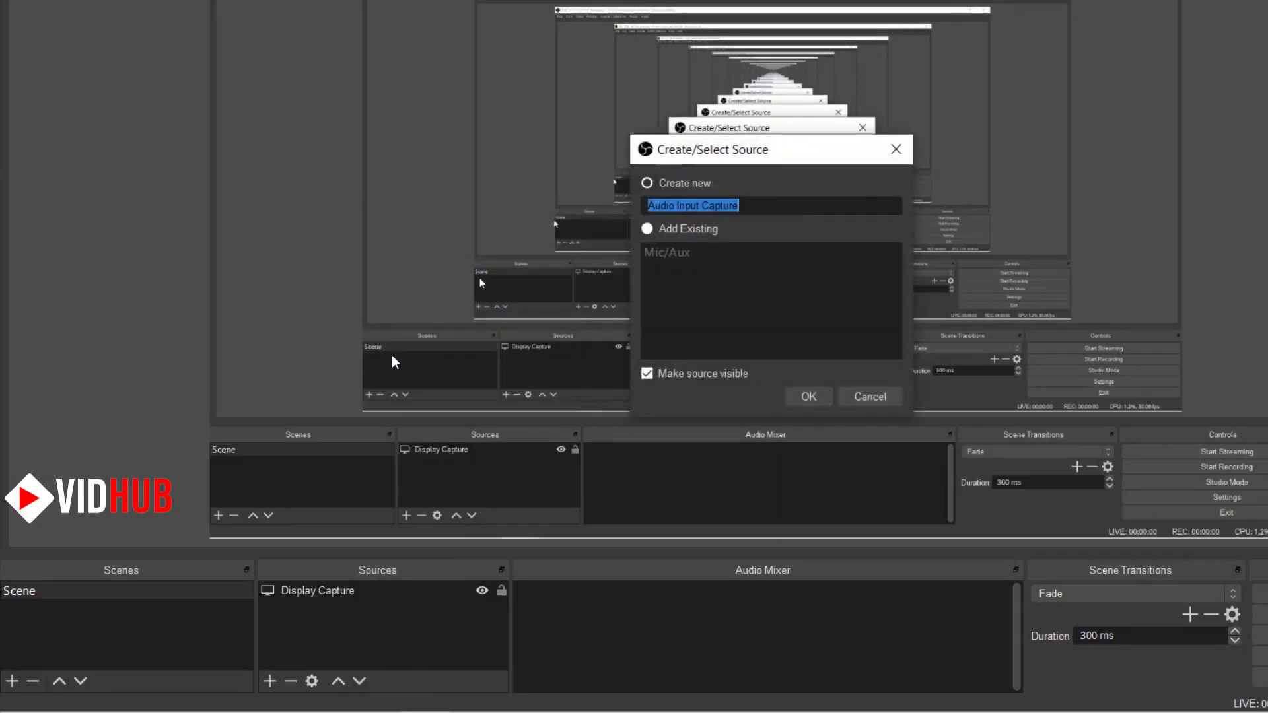
click(819, 399)
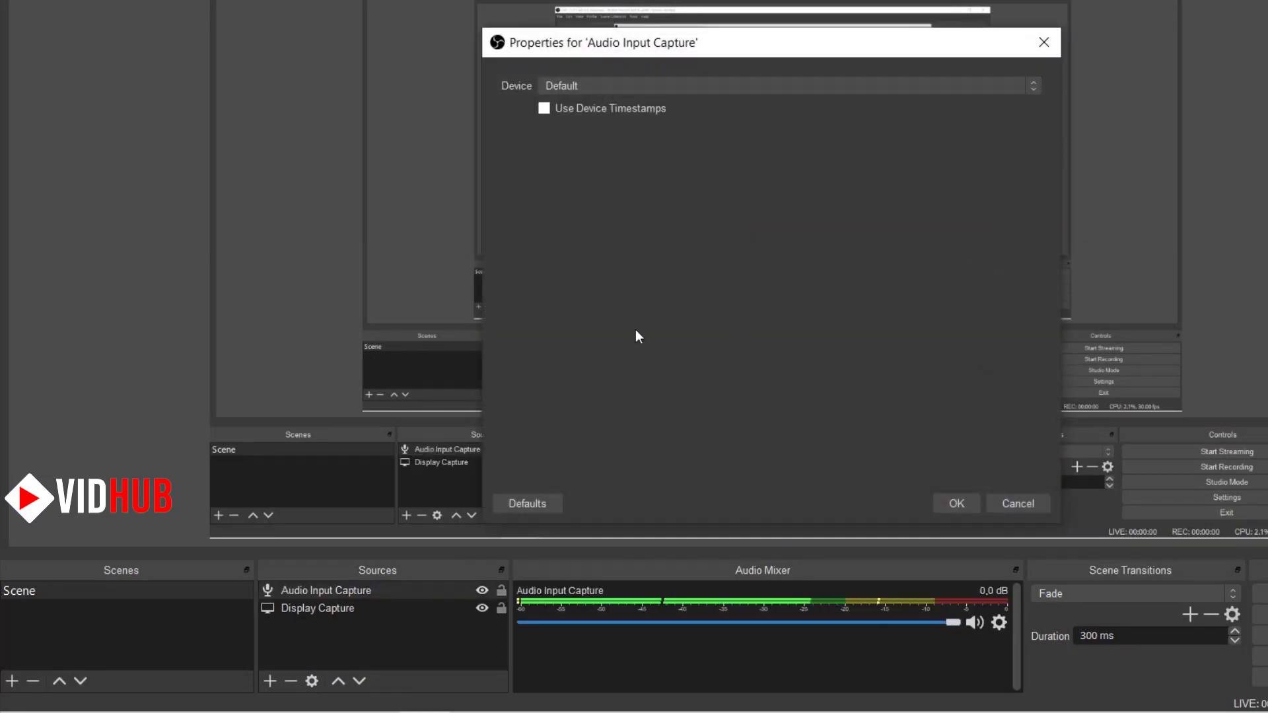
Step: Set the audio input device to the Yeti Stereo Microphone after trying the Realtek microphone
click(763, 85)
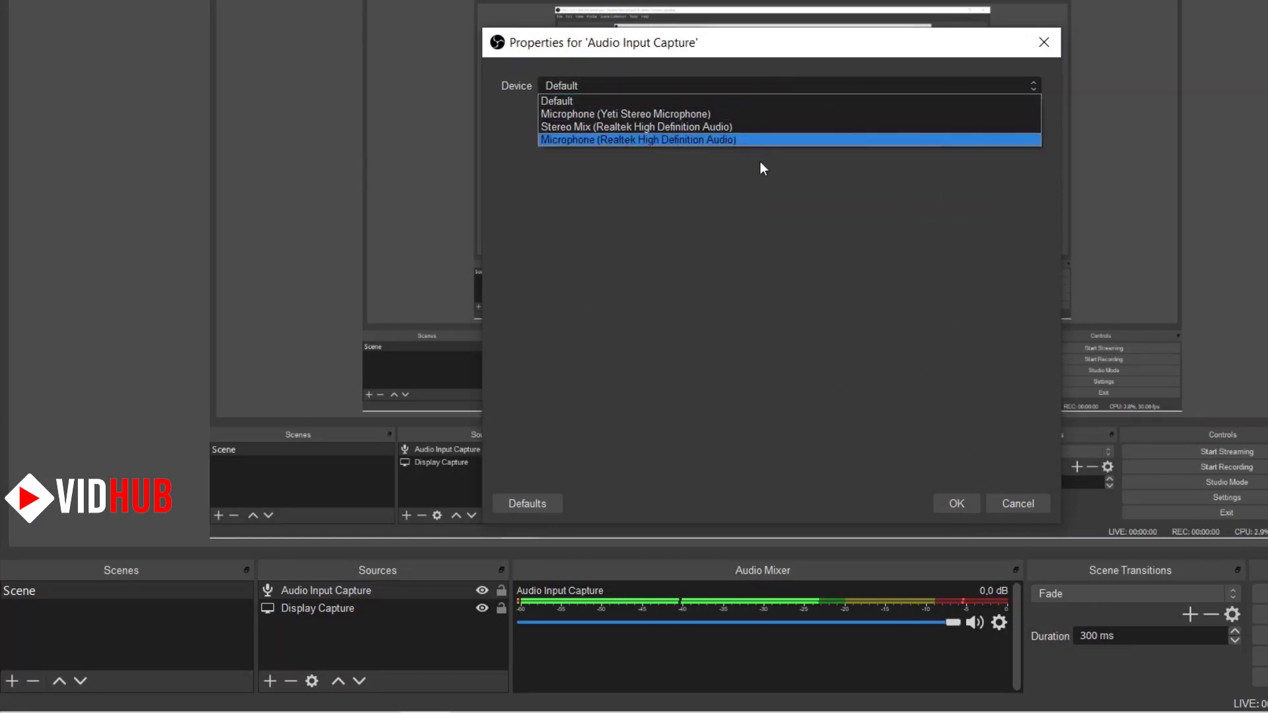
click(760, 114)
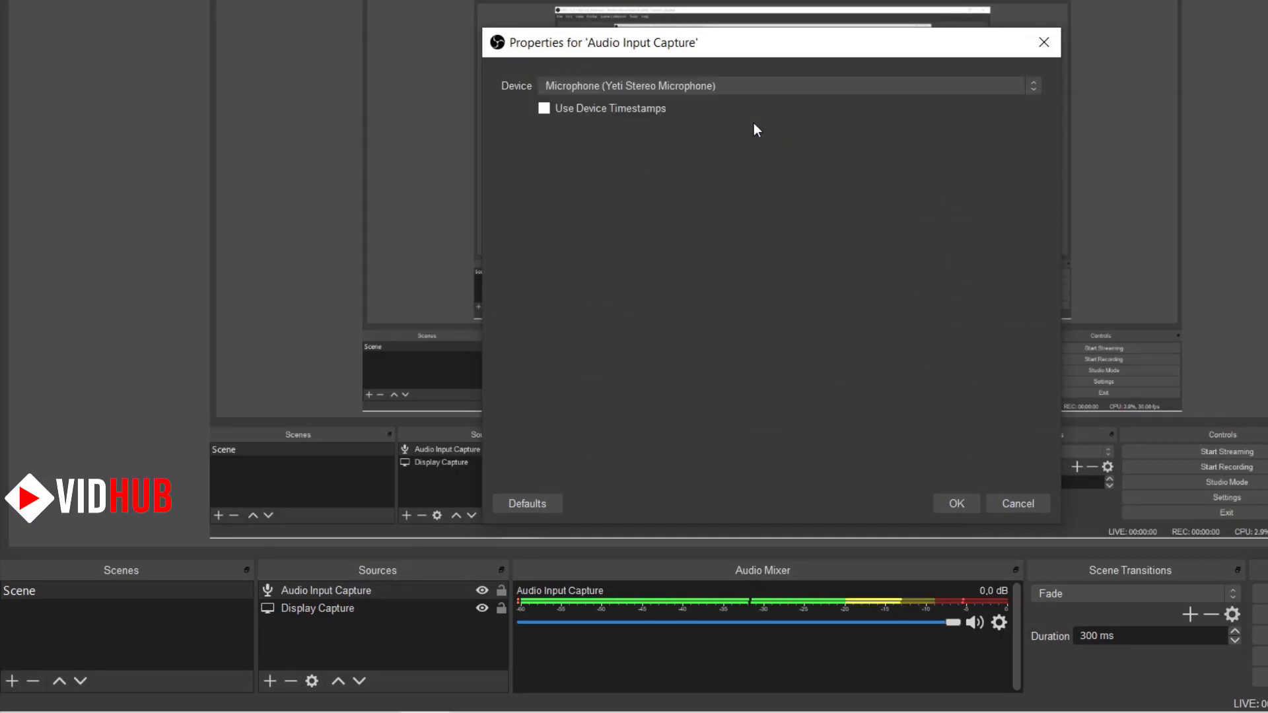
click(734, 86)
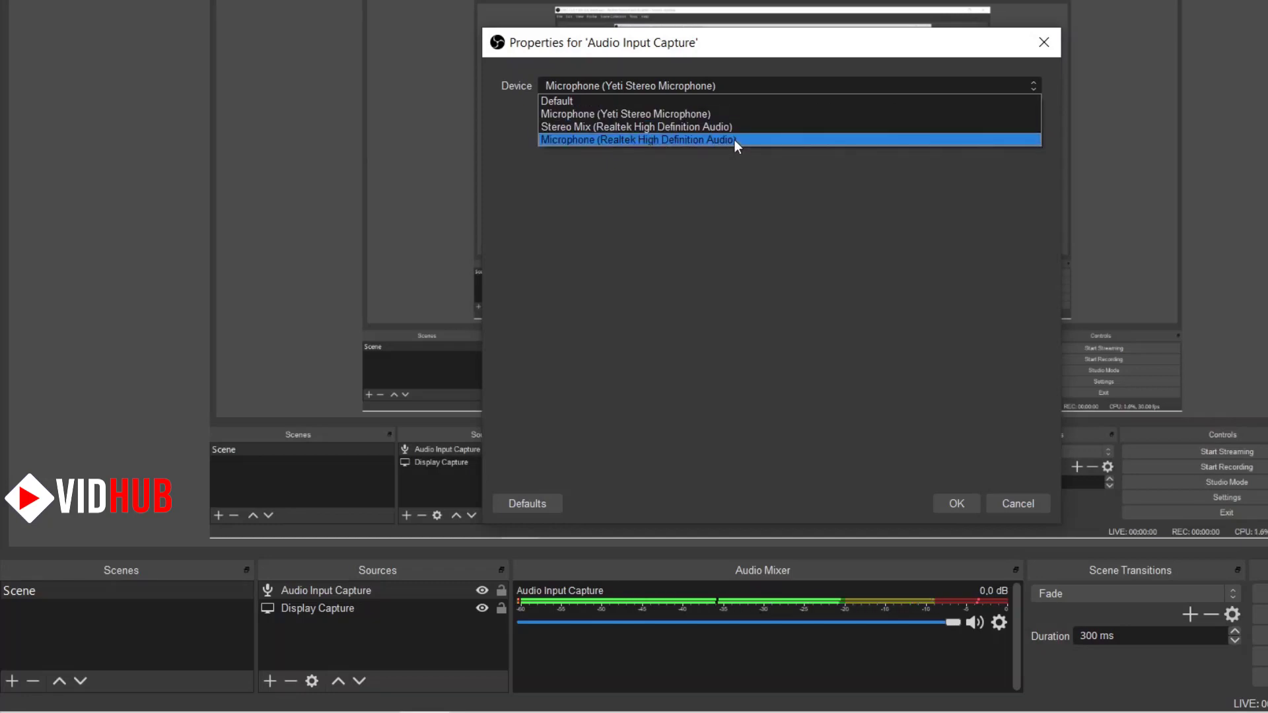
click(734, 140)
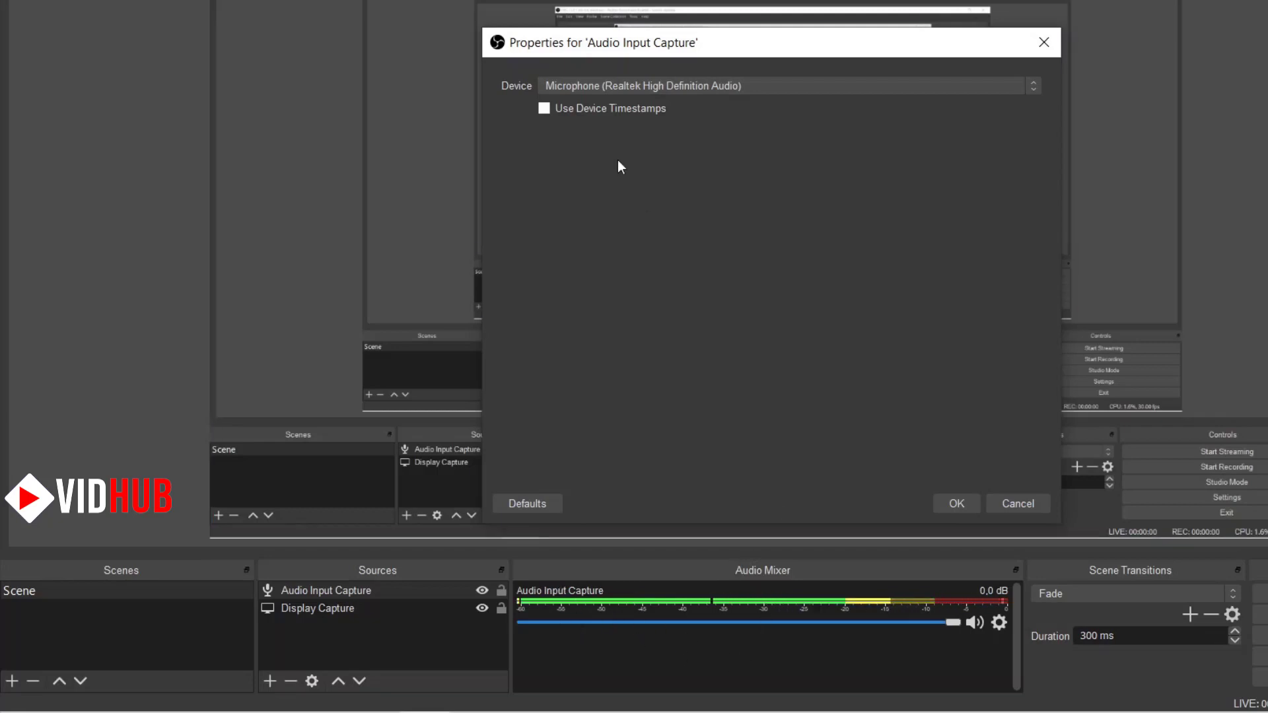
click(613, 82)
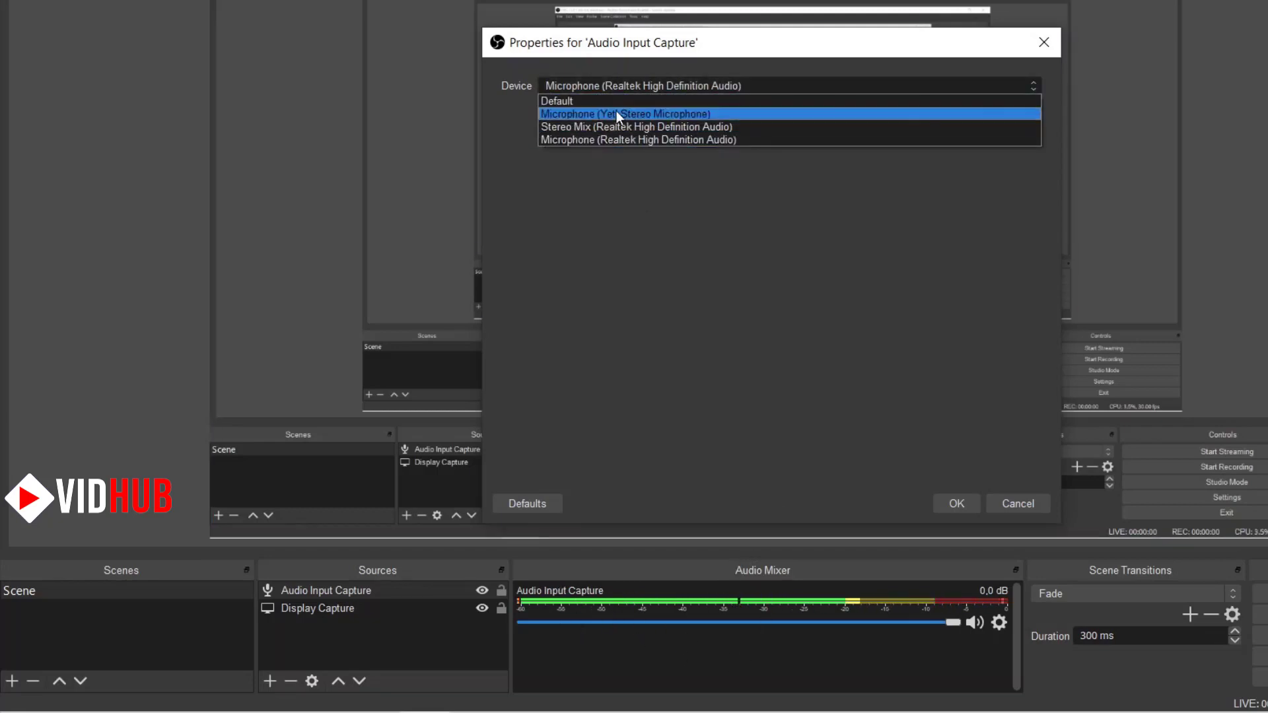
click(616, 113)
click(958, 504)
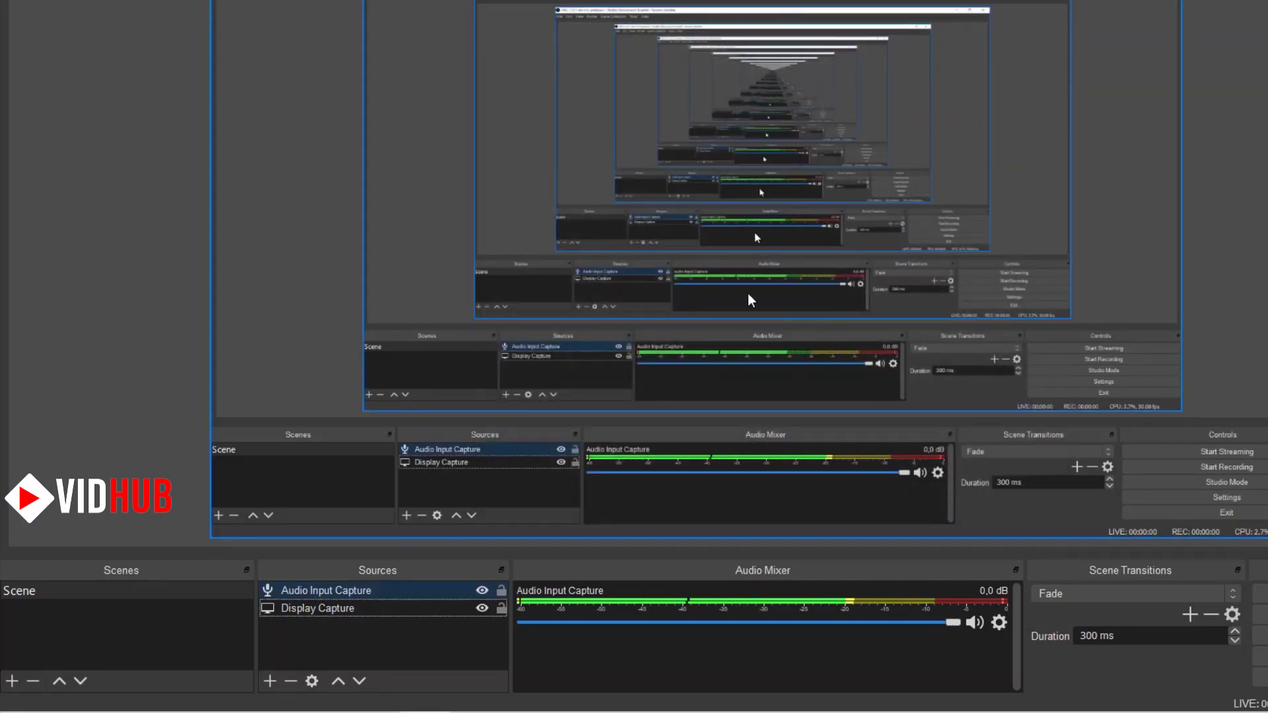
Step: Add a Game Capture source set to capture a specific window, then remove it
click(271, 681)
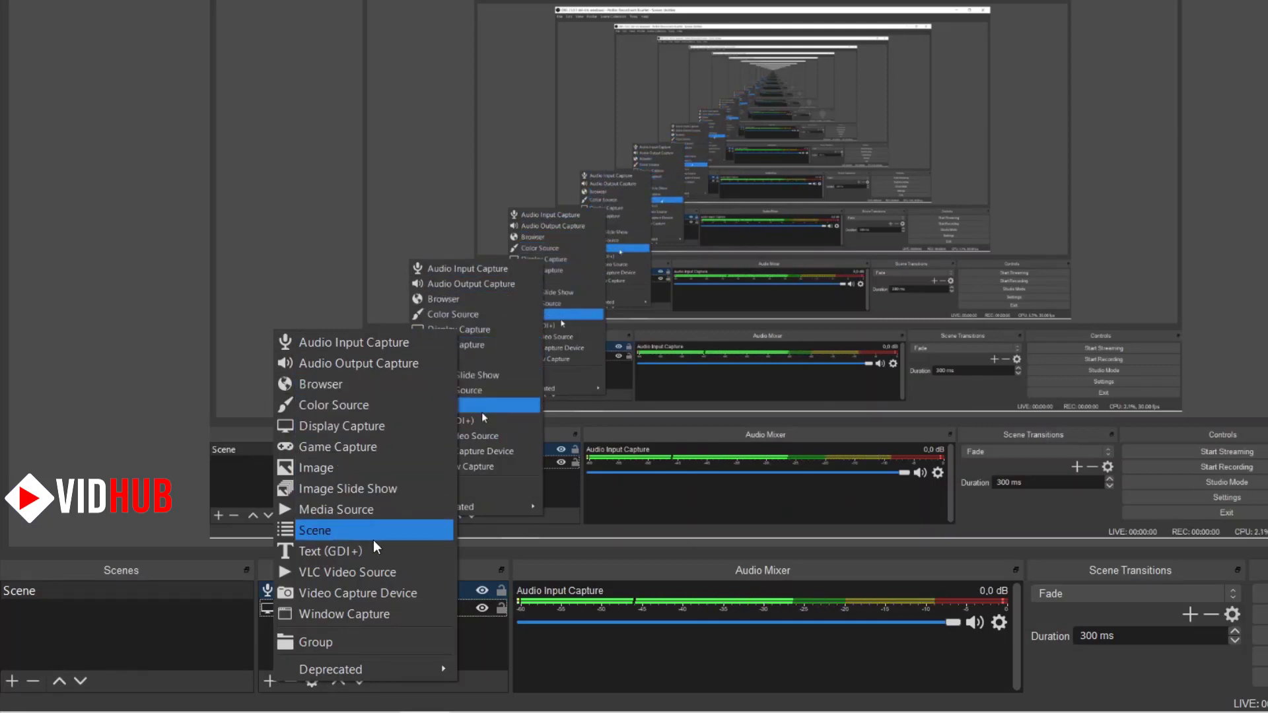
click(351, 445)
click(812, 400)
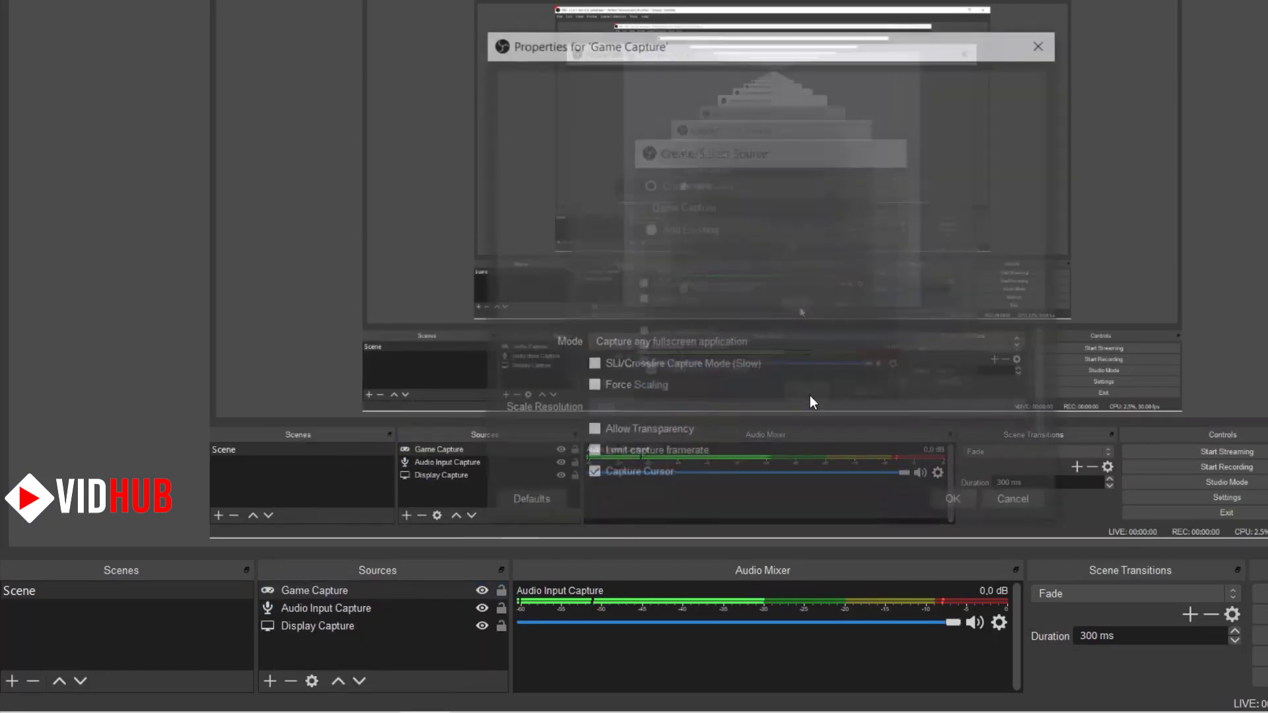
click(707, 342)
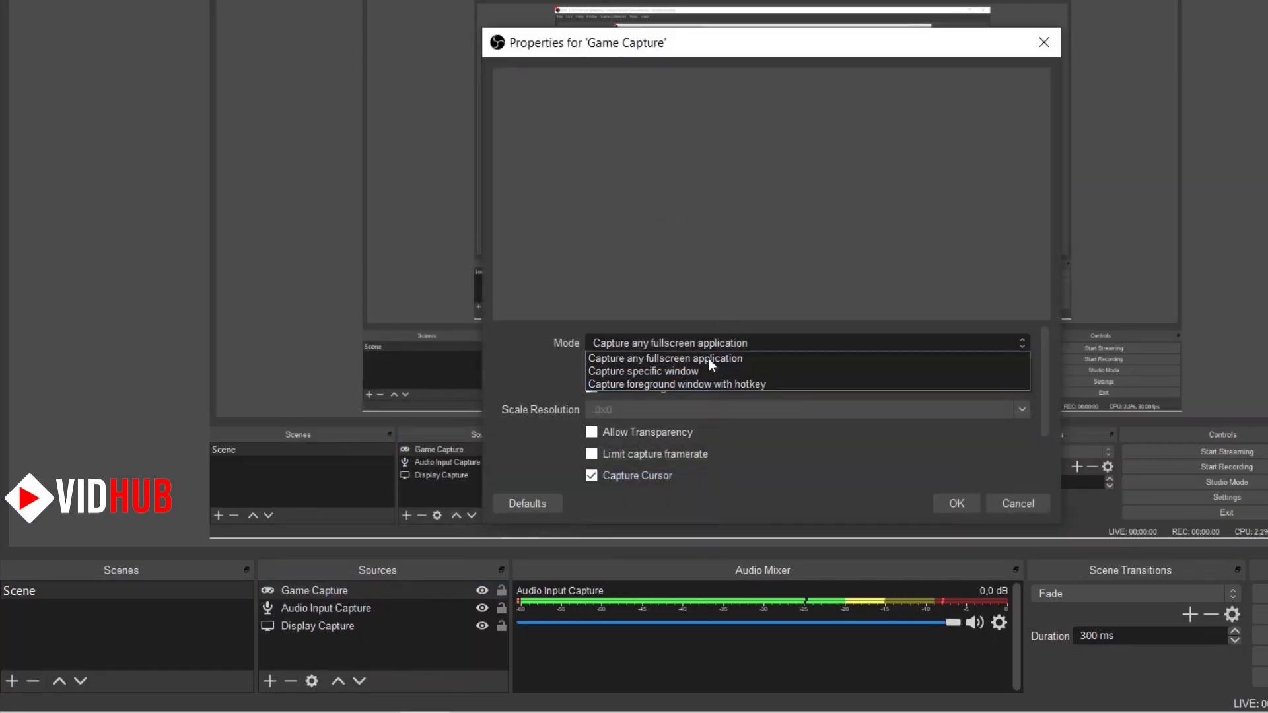
click(750, 371)
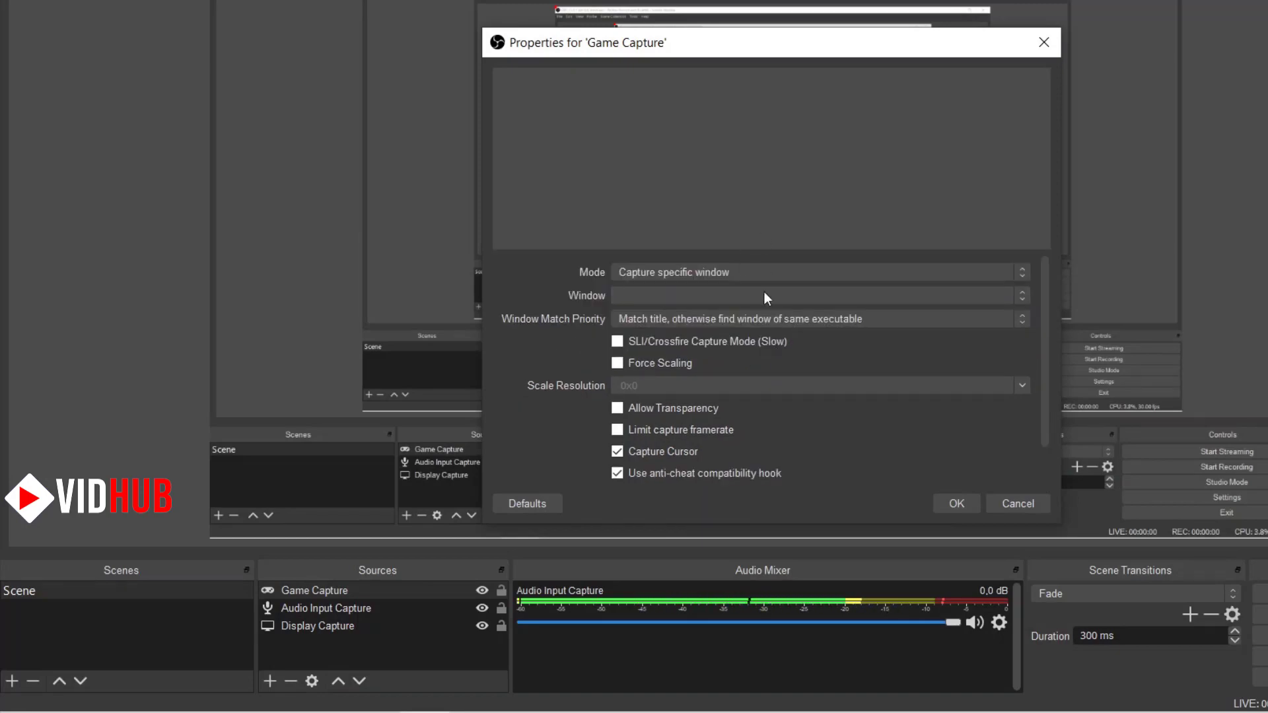
click(1018, 504)
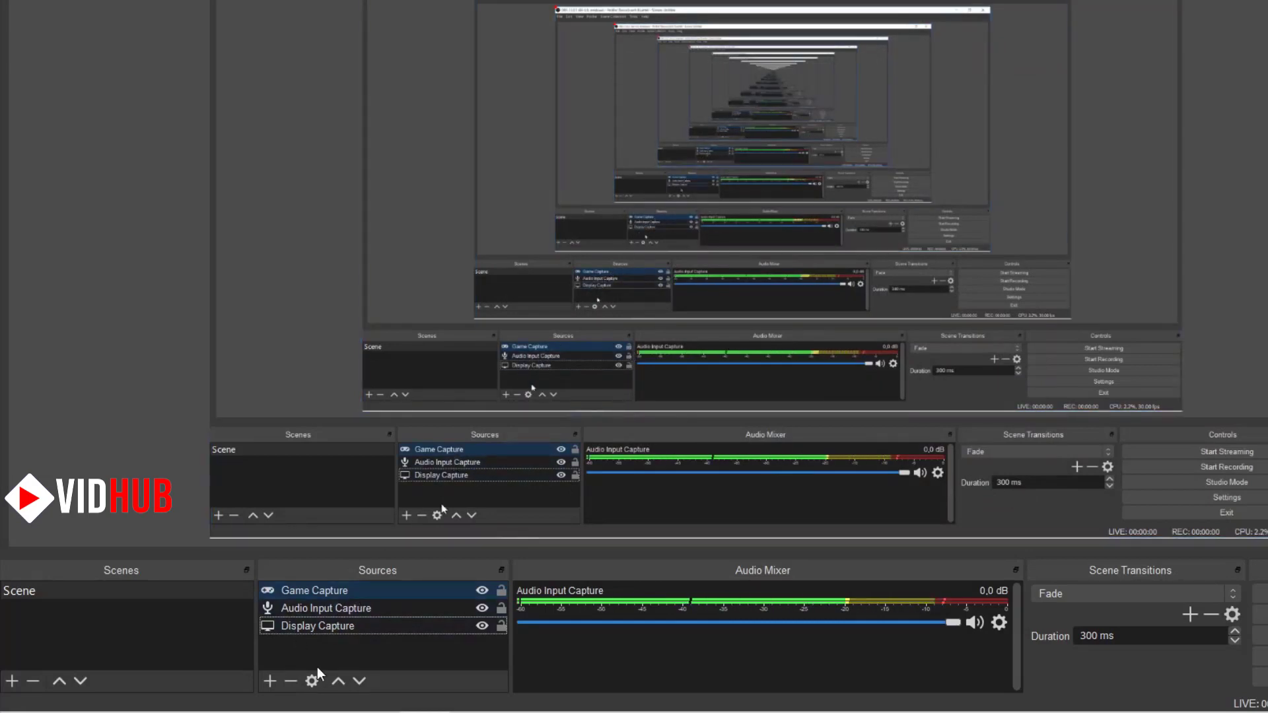
click(291, 682)
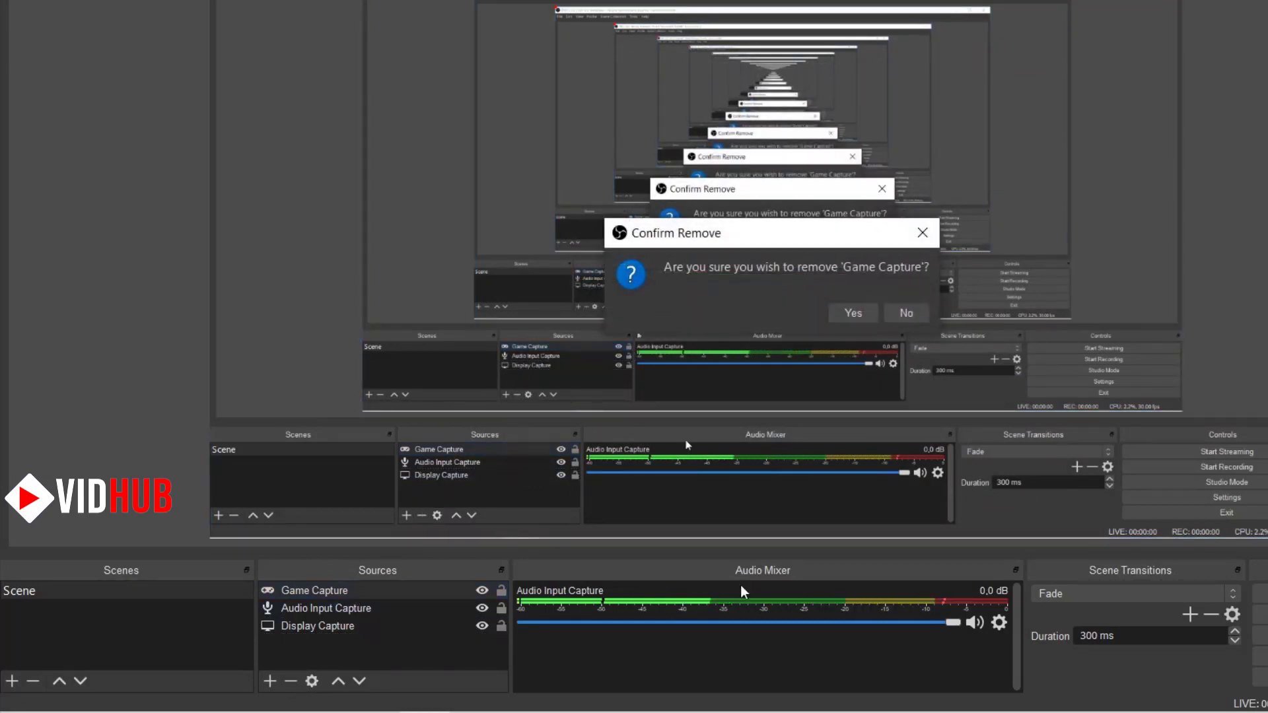
click(853, 312)
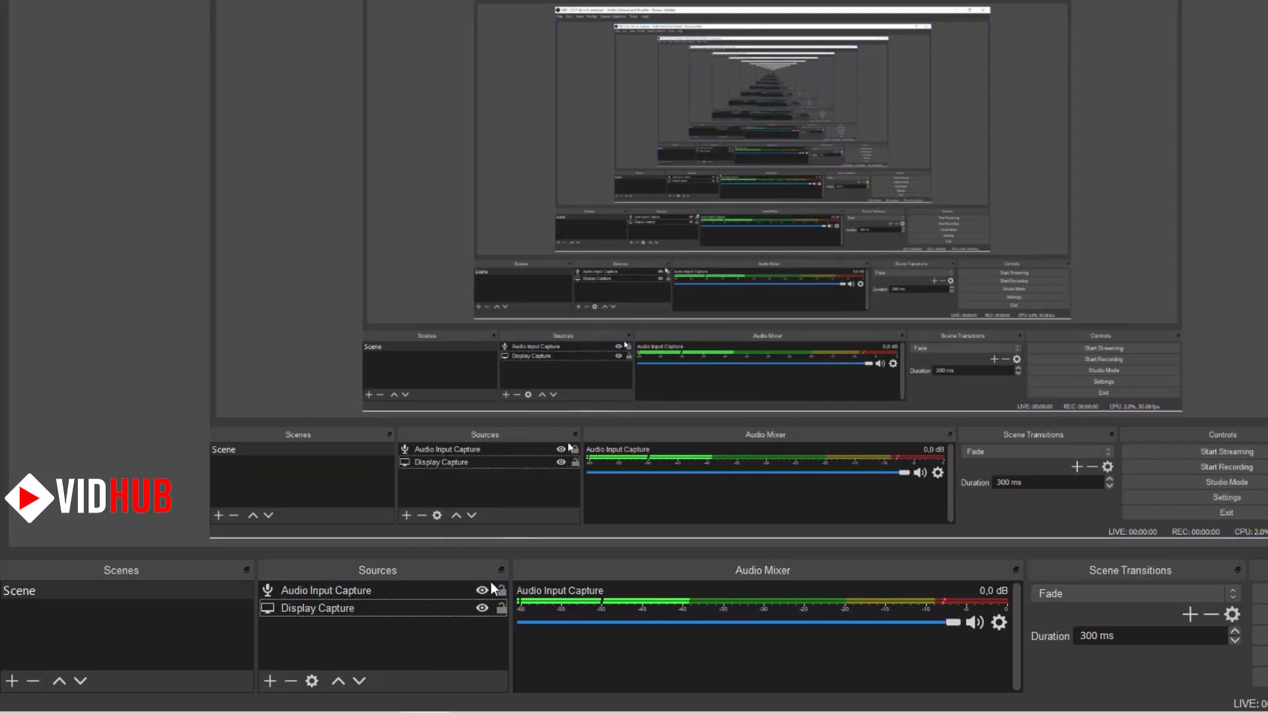
Step: Hide and re-show the Audio Input Capture source, then lower its volume to -5.1 dB
click(483, 590)
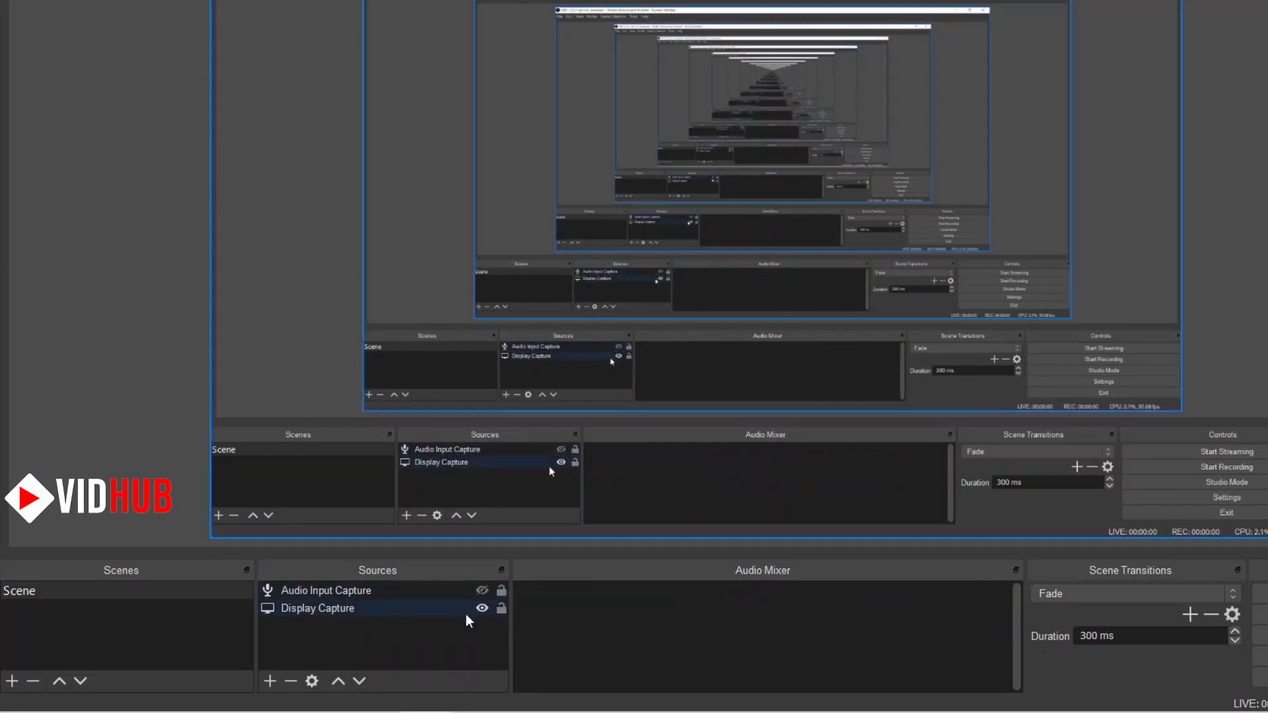
click(387, 590)
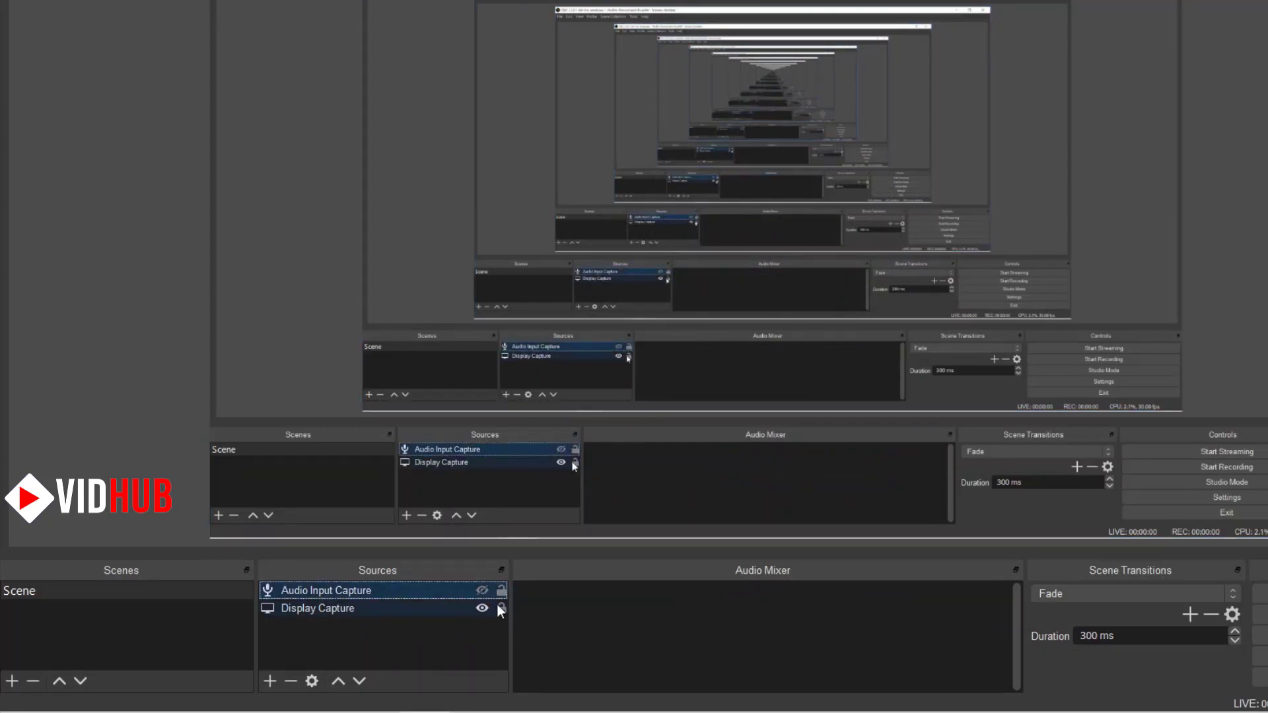
click(482, 590)
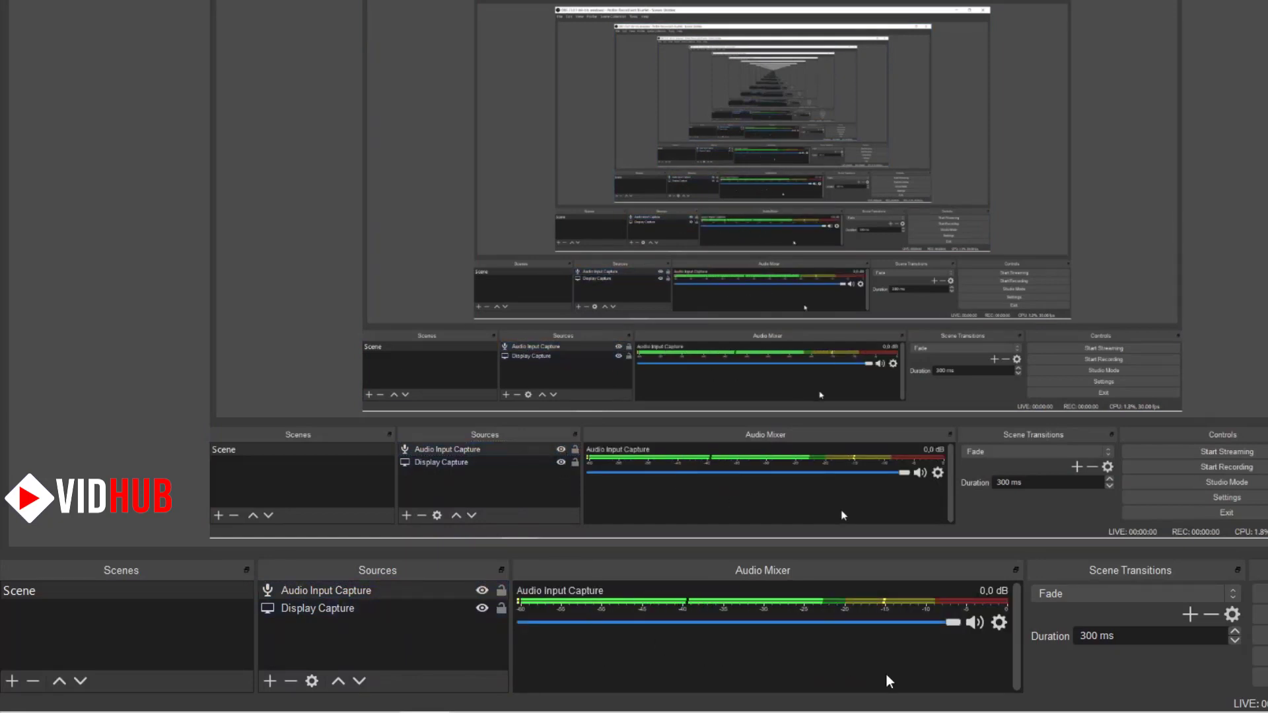
drag(954, 625, 861, 624)
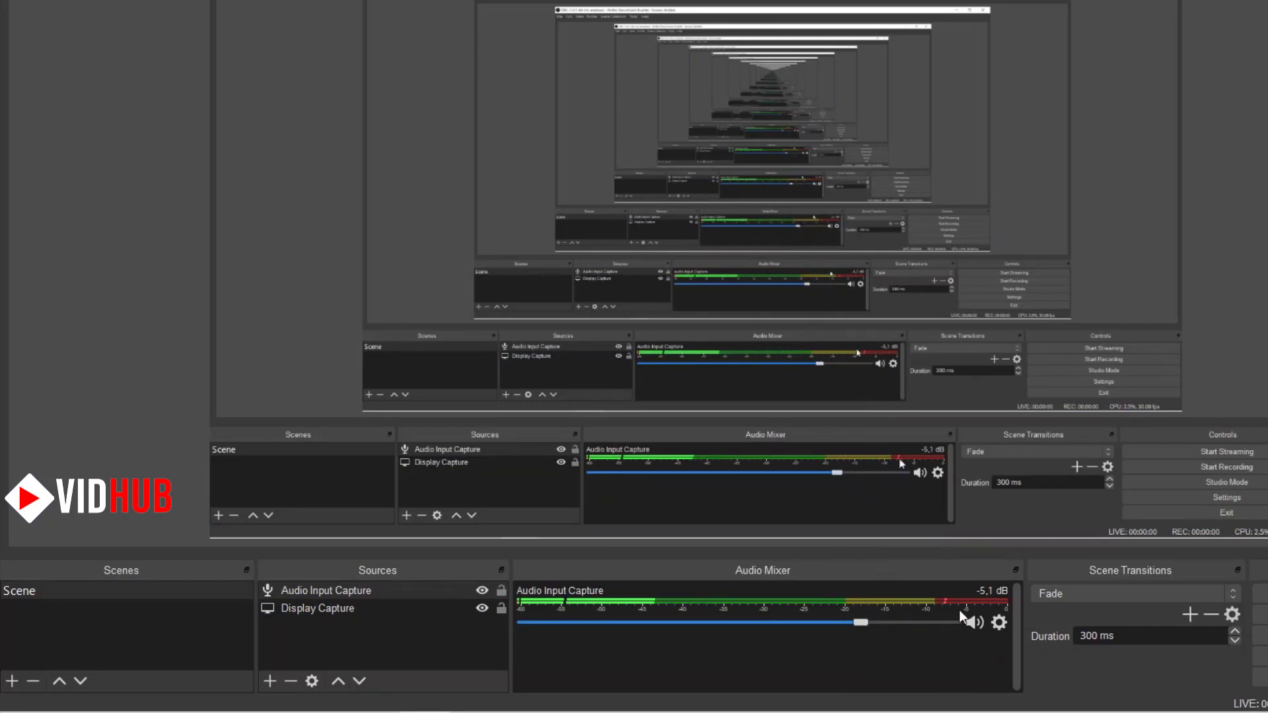
Step: Glance at the mic channel's mixer options, then bring up the Add Source menu
right_click(1005, 628)
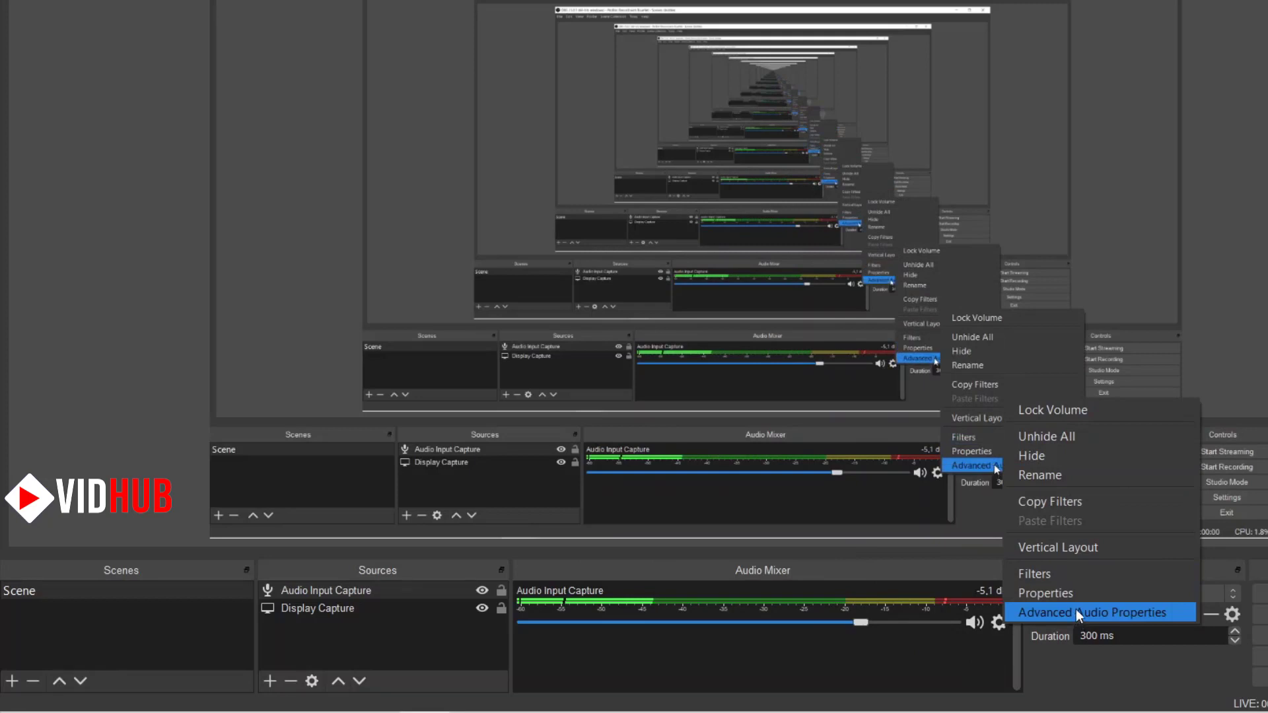
click(332, 635)
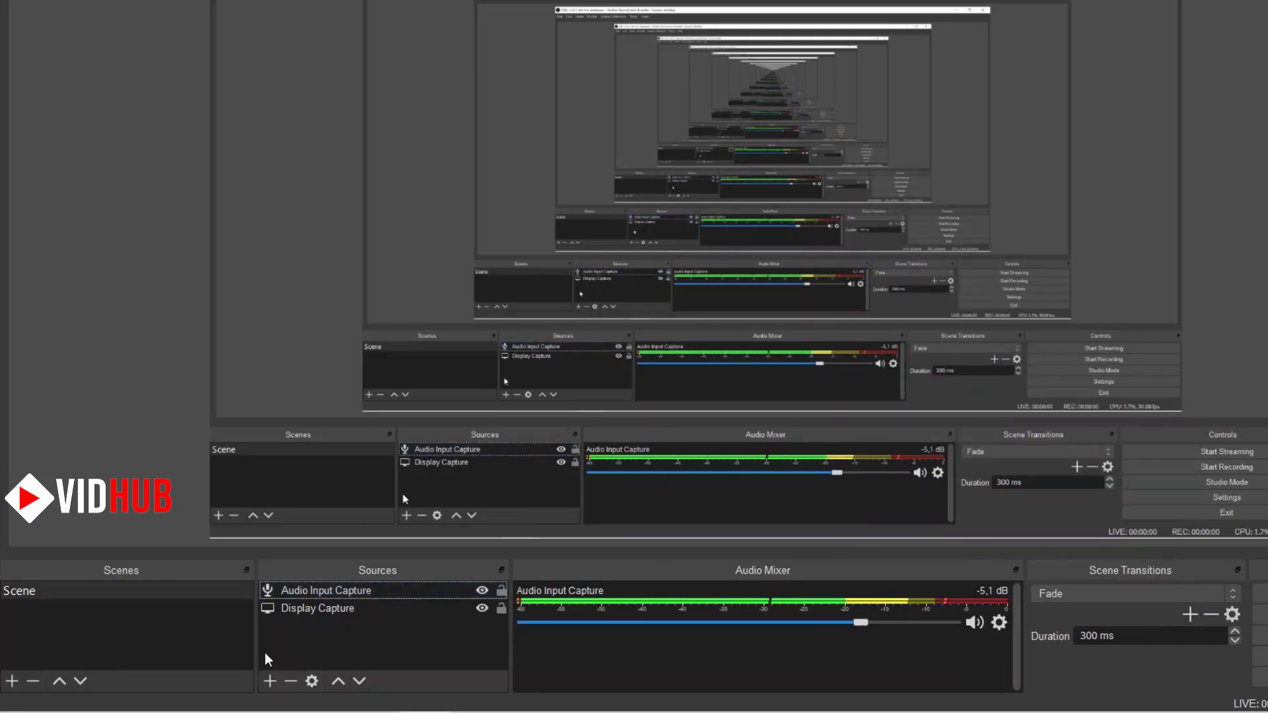
click(270, 681)
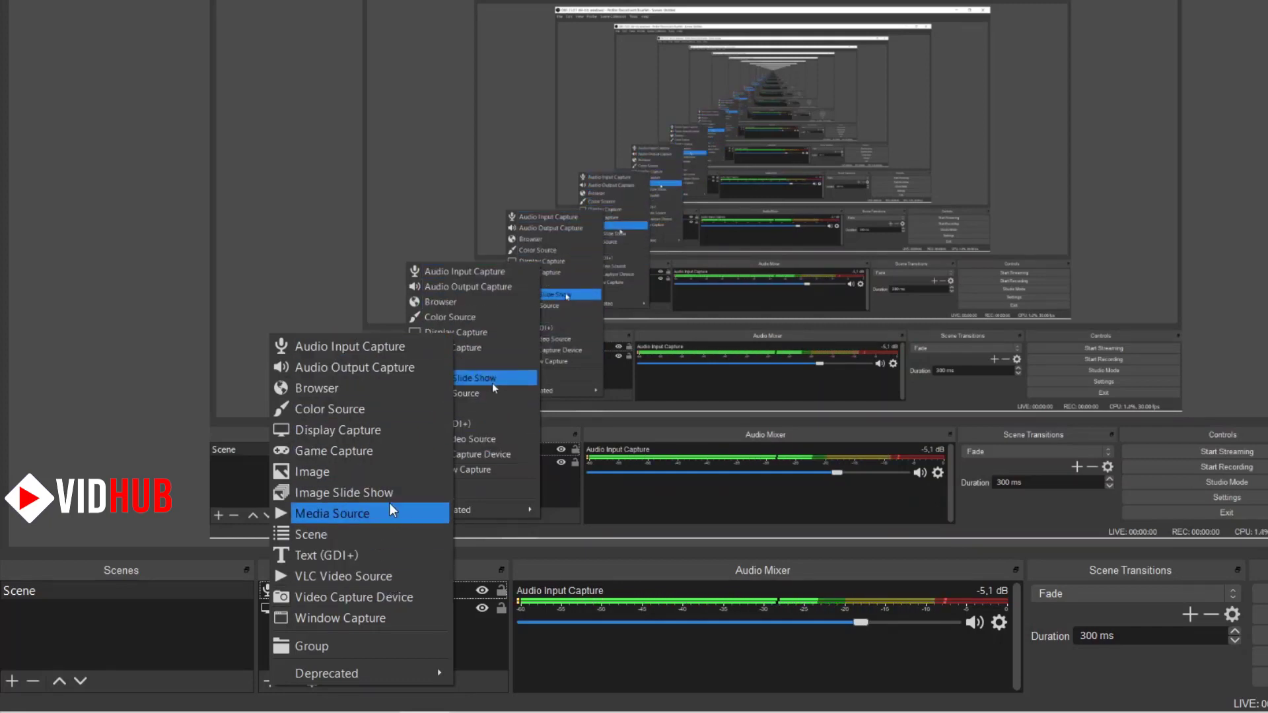
Step: Add a Text (GDI+) source and enter #VidHub as its text
click(337, 555)
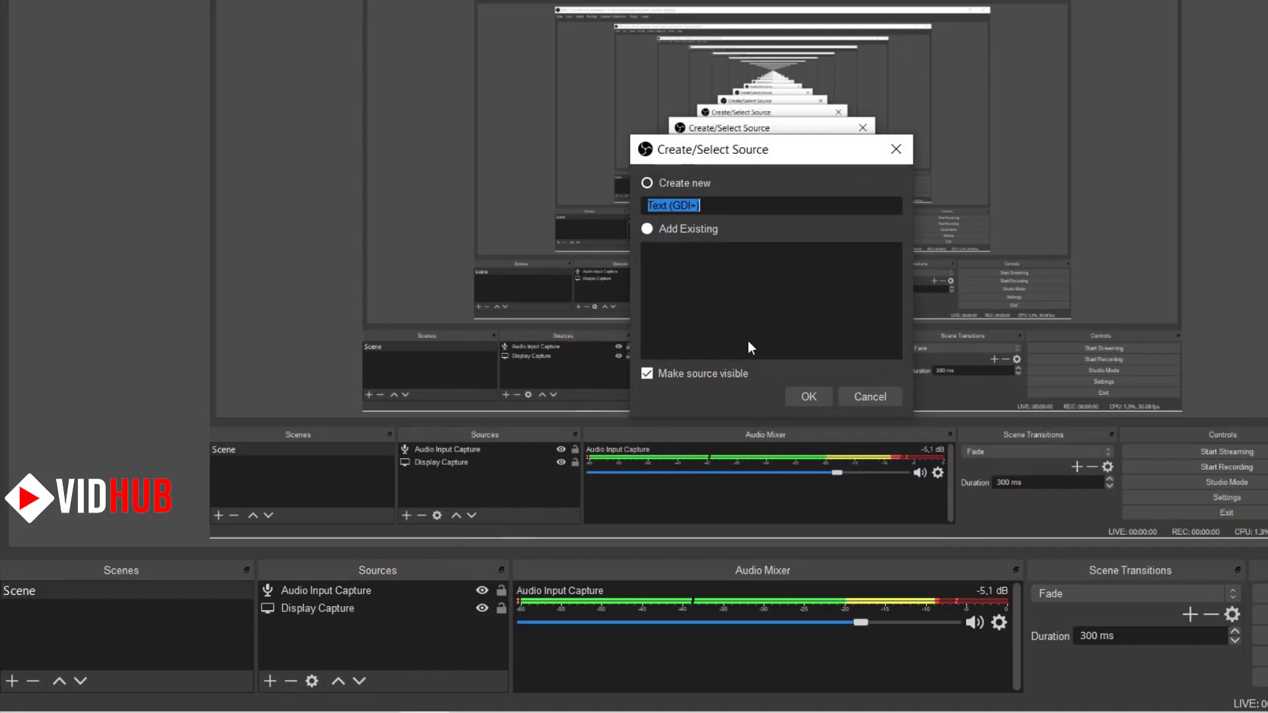
click(807, 396)
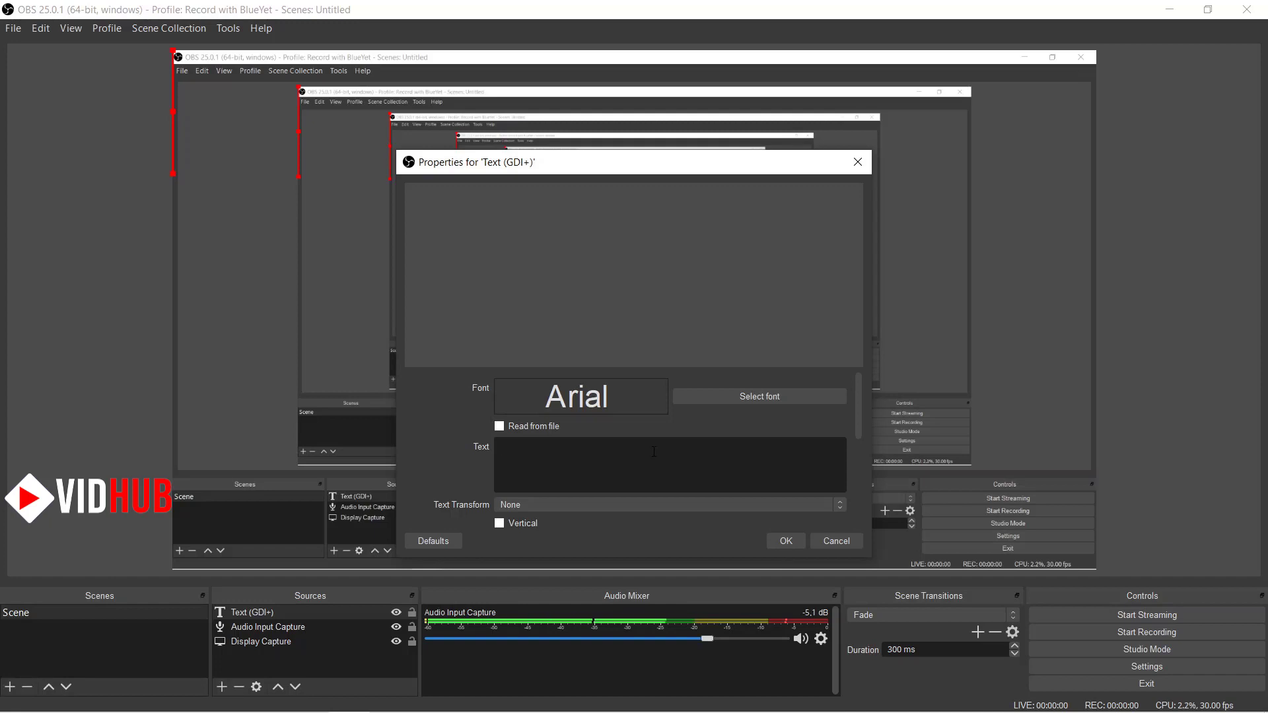
text(#V)
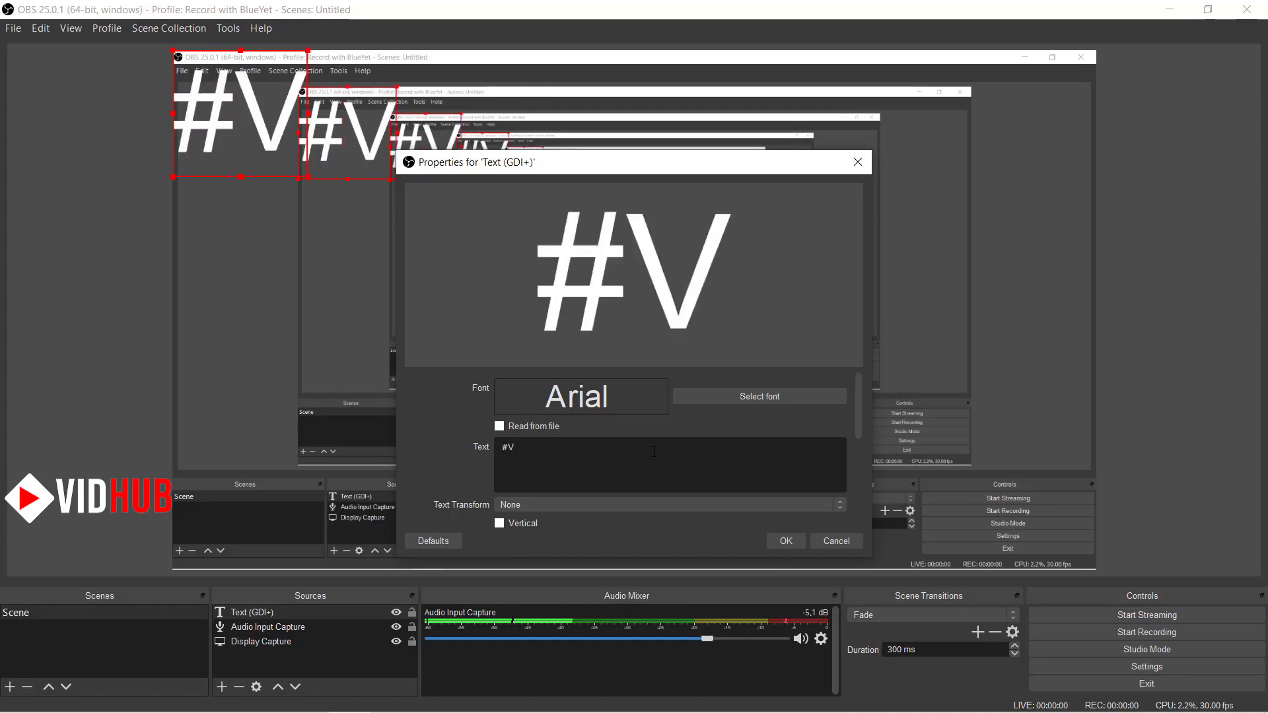
text(idHub)
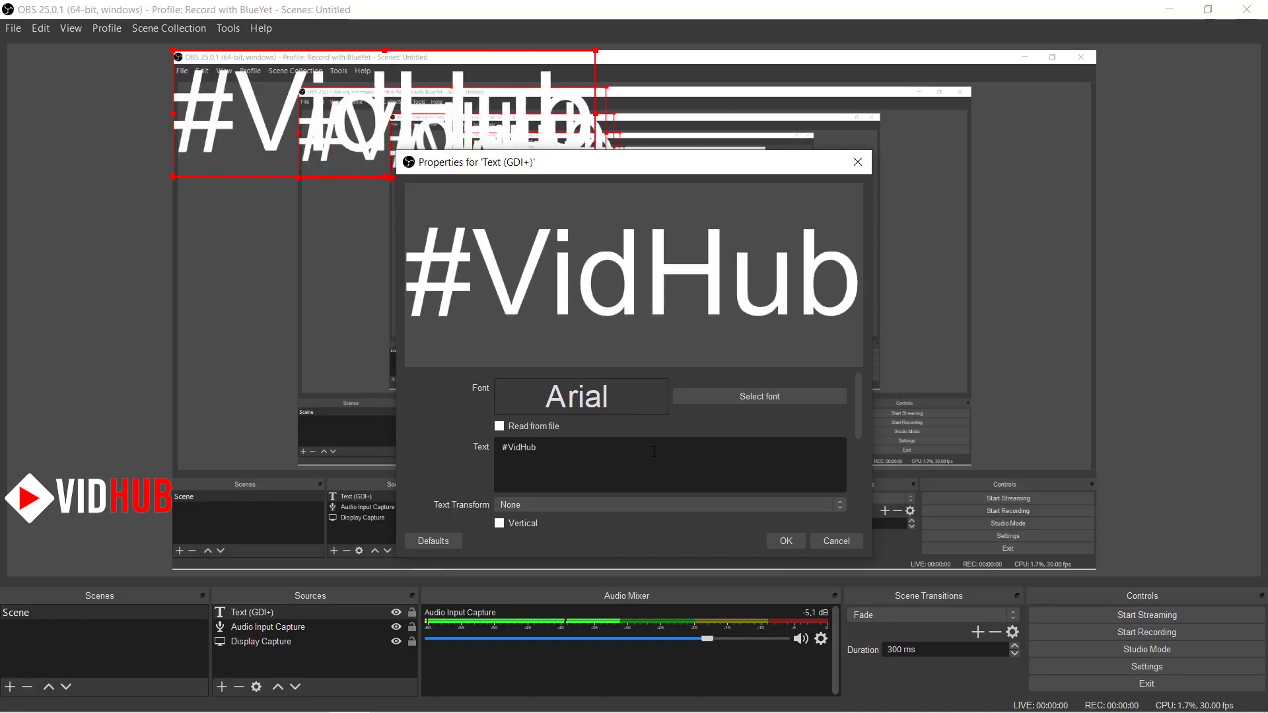
Step: Try Agency FB and other fonts, then set the #VidHub text font to Bahnschrift
click(691, 396)
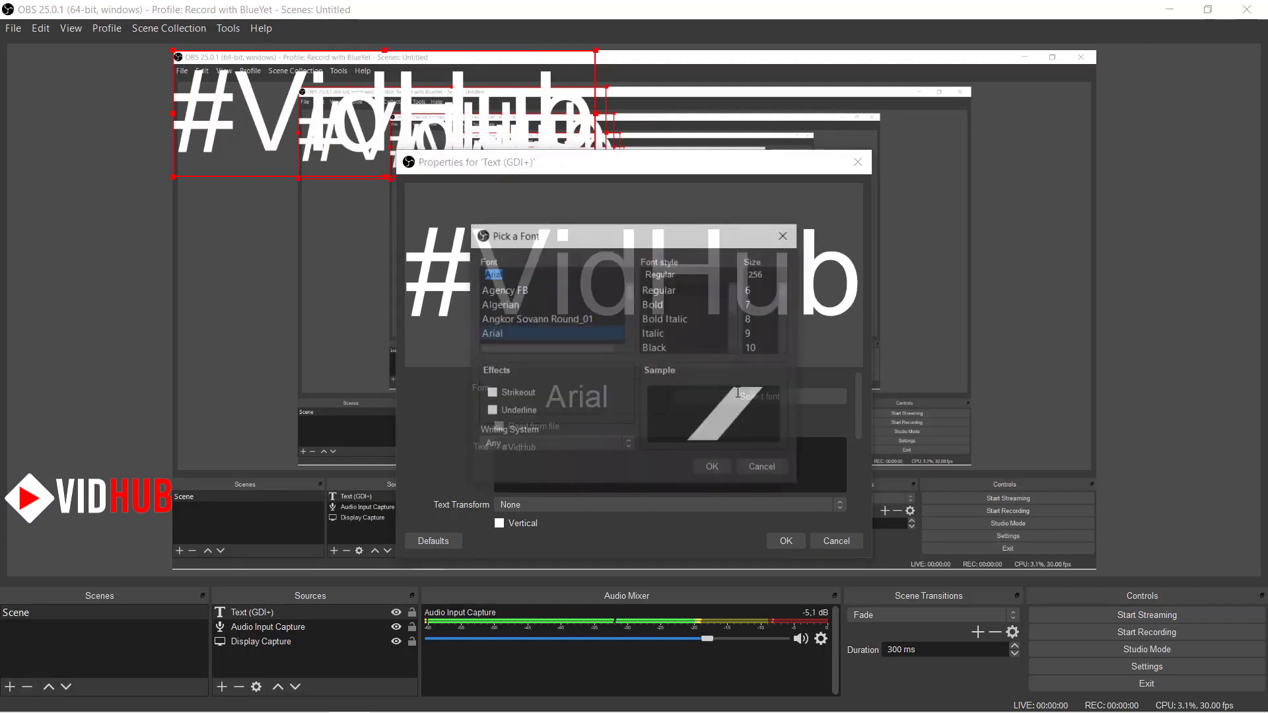
click(654, 348)
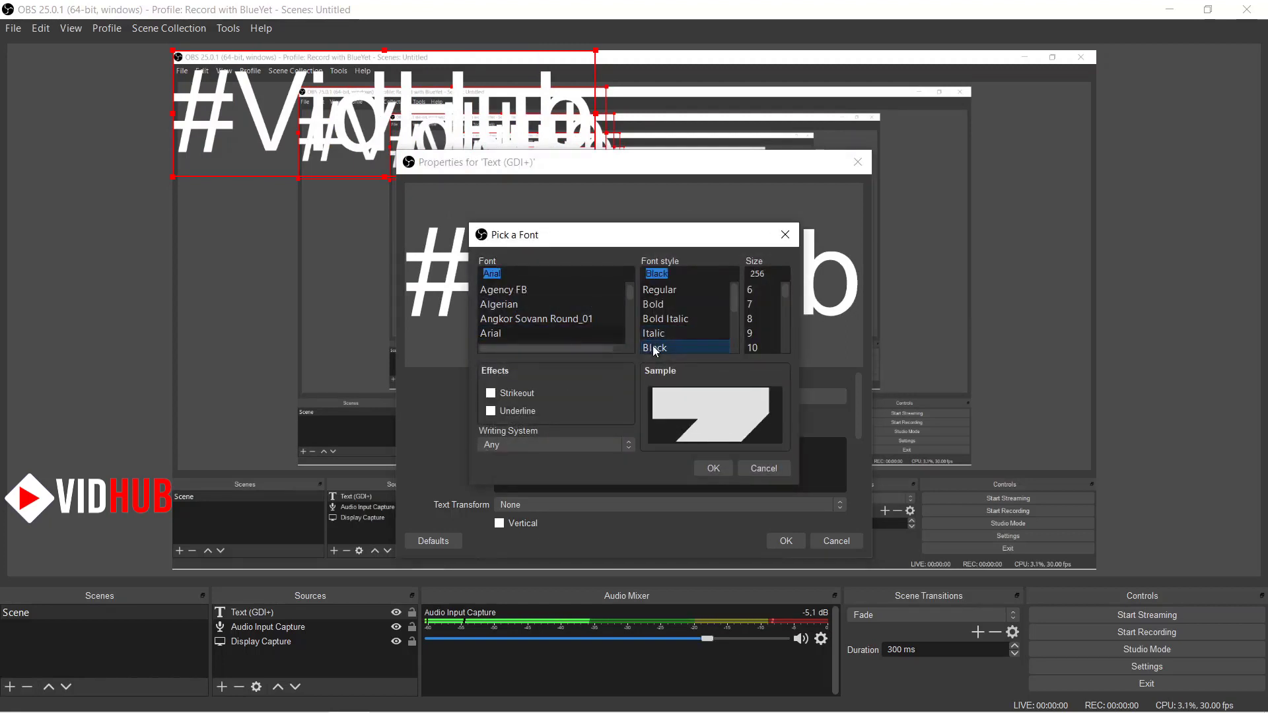
click(538, 294)
click(535, 319)
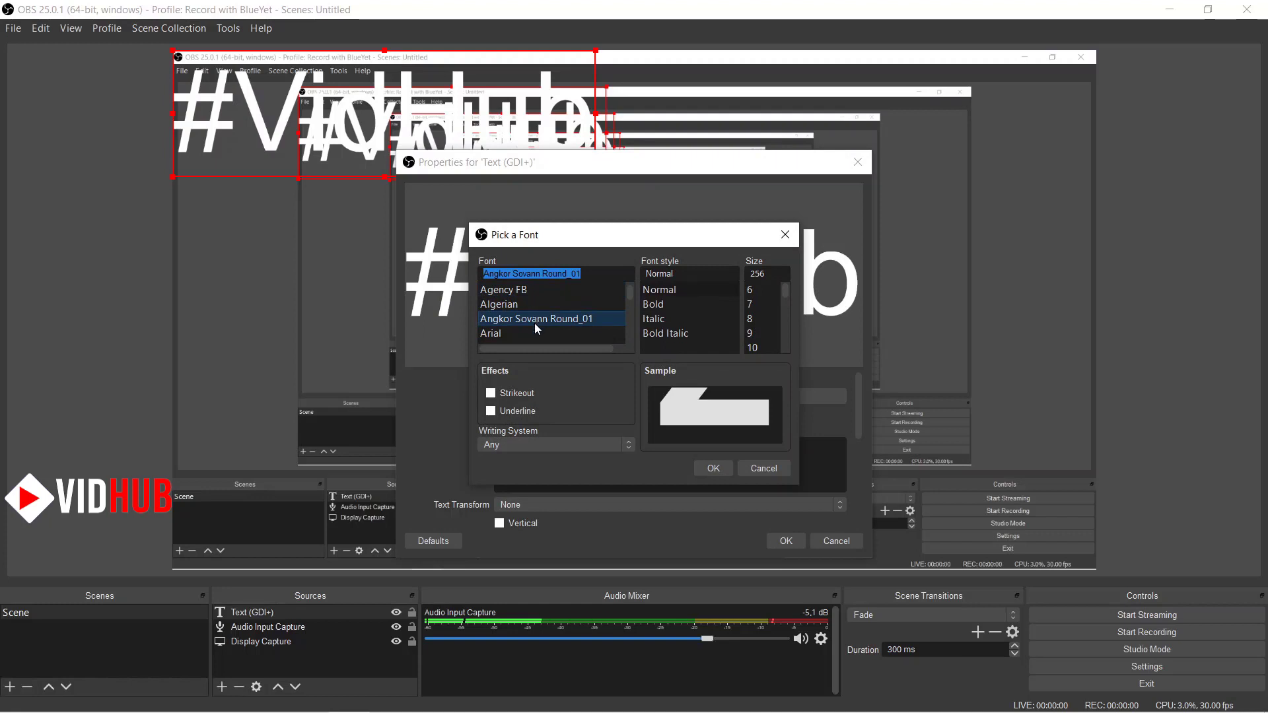
scroll(535, 327, down, 2)
click(537, 324)
click(536, 304)
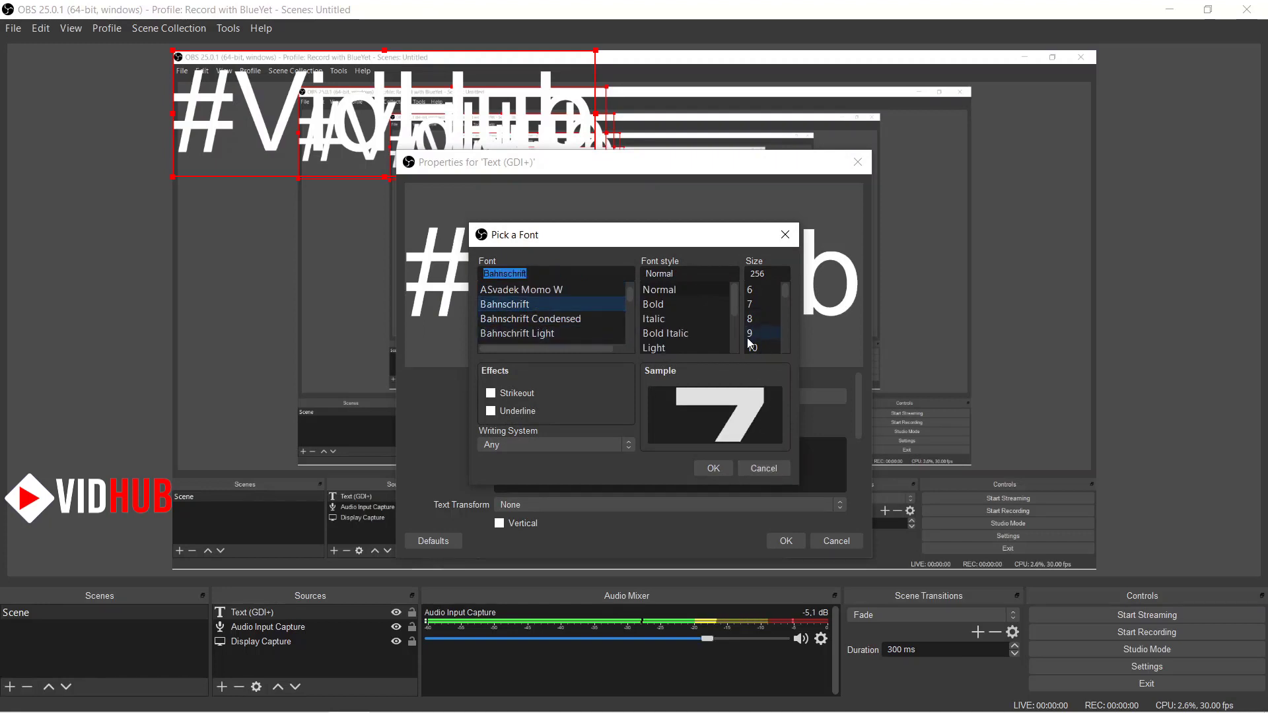
click(716, 468)
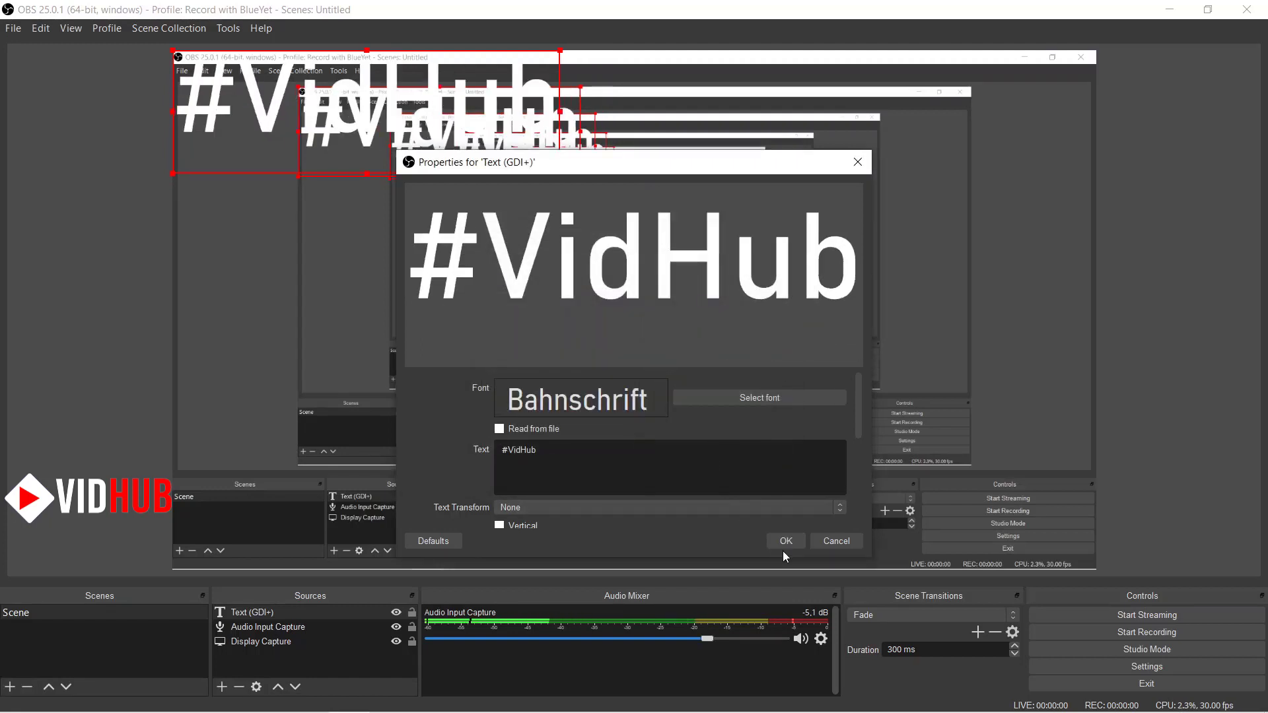
scroll(813, 487, down, 3)
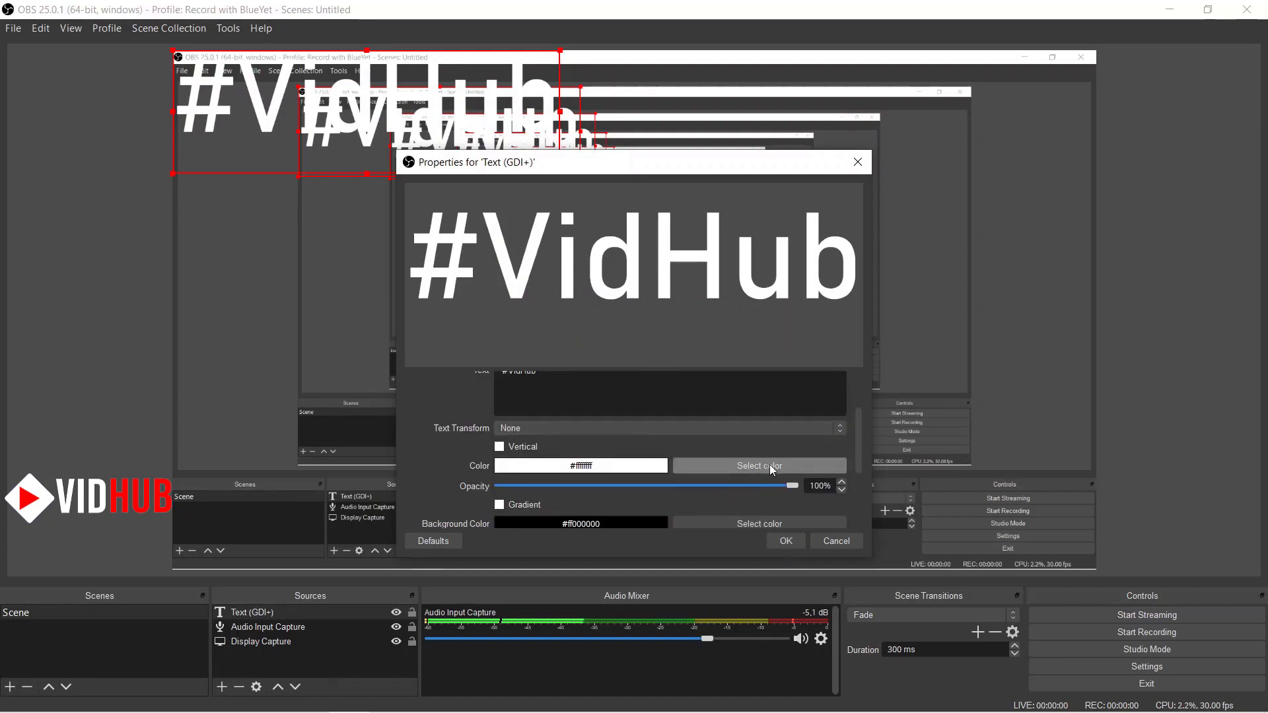
Step: Try black for the text colour, then keep it white
scroll(793, 461, down, 1)
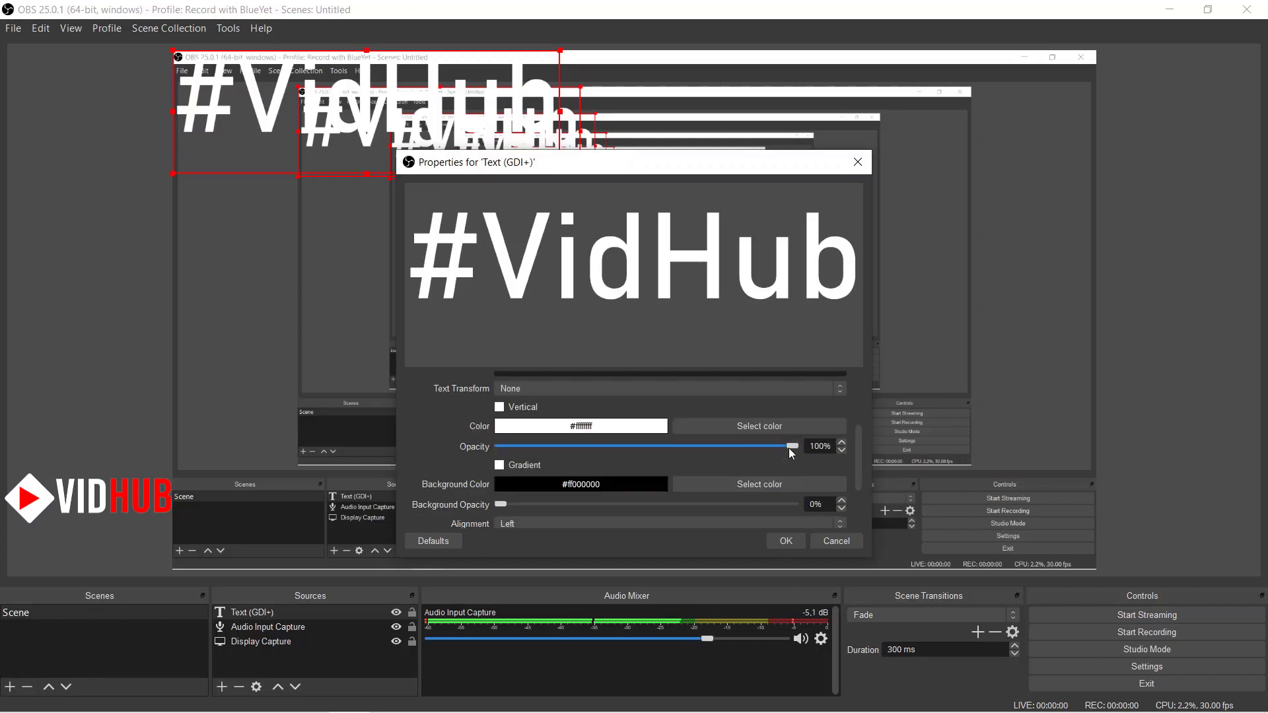
click(779, 426)
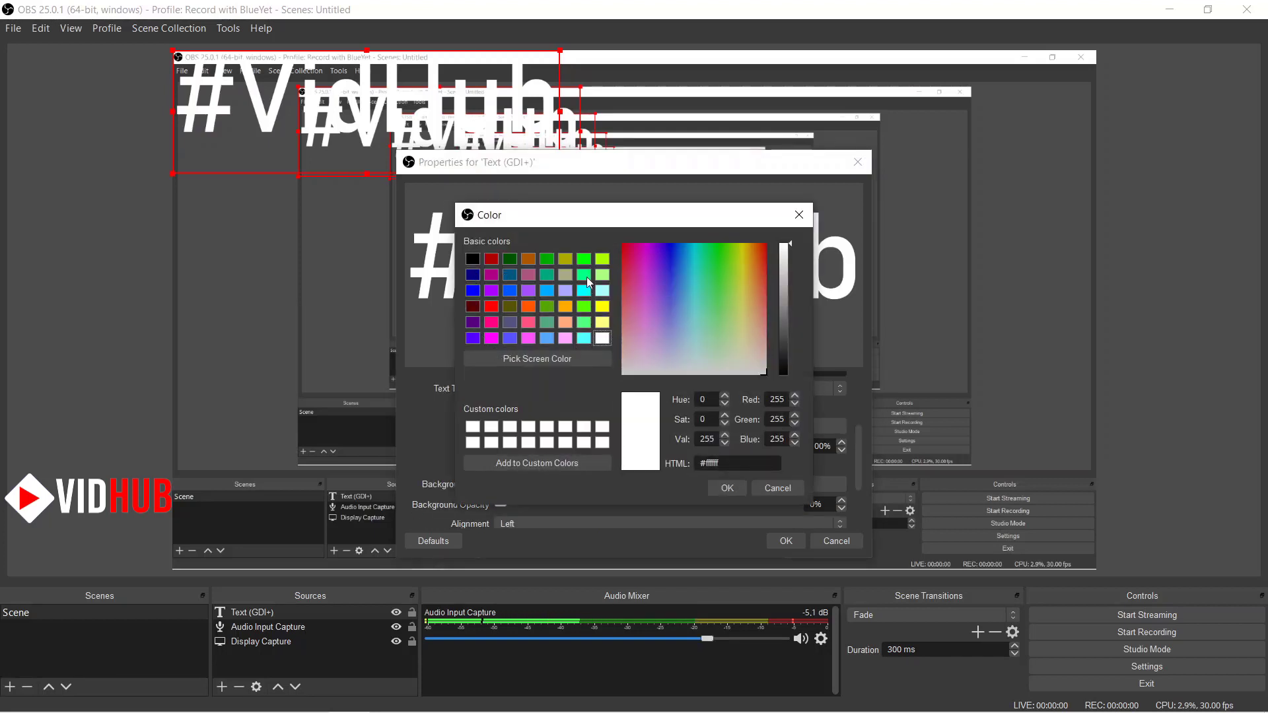
click(473, 258)
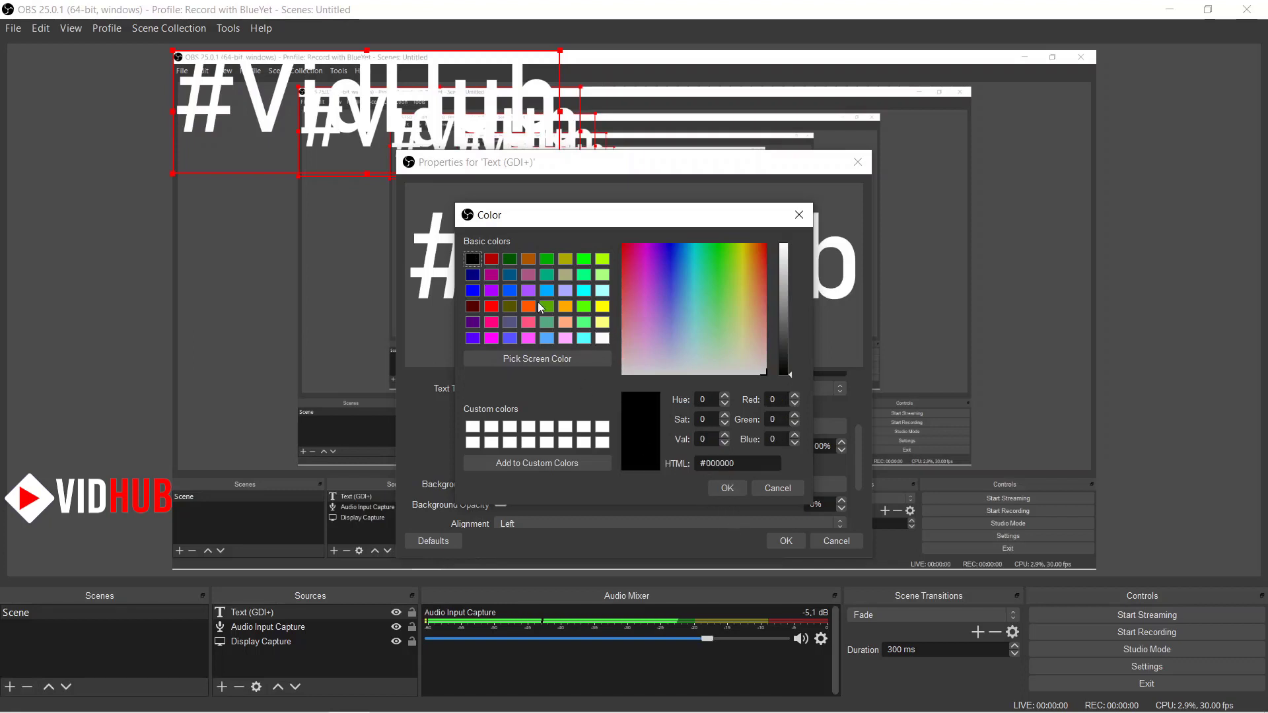
click(601, 338)
click(733, 489)
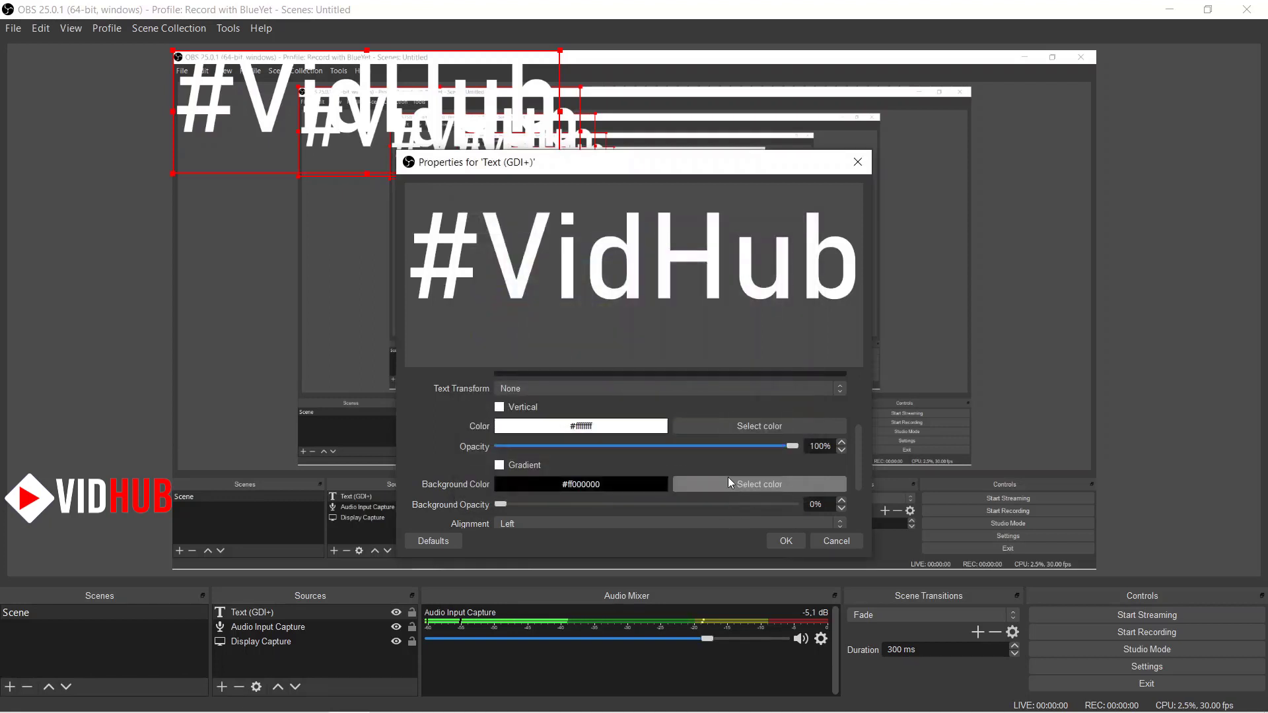
Step: Set the text background opacity back to 0% after trying near-opaque, and apply the settings
scroll(727, 474, down, 2)
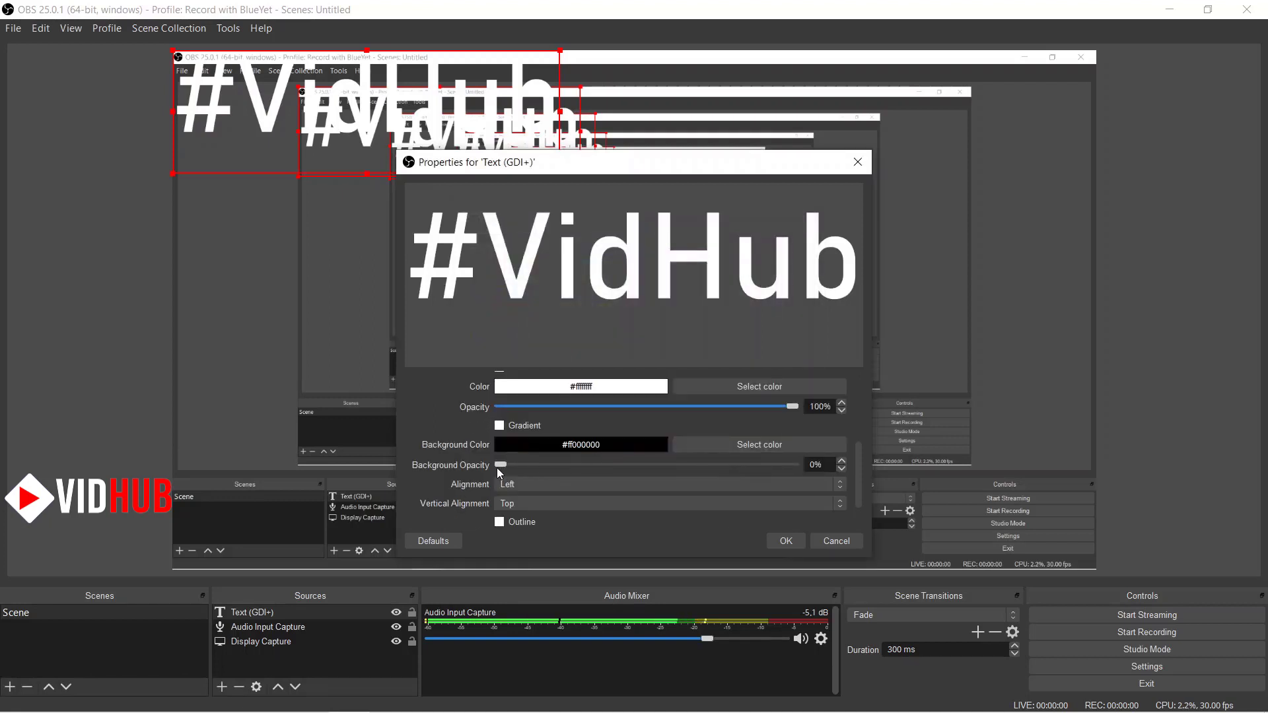
drag(501, 466, 764, 553)
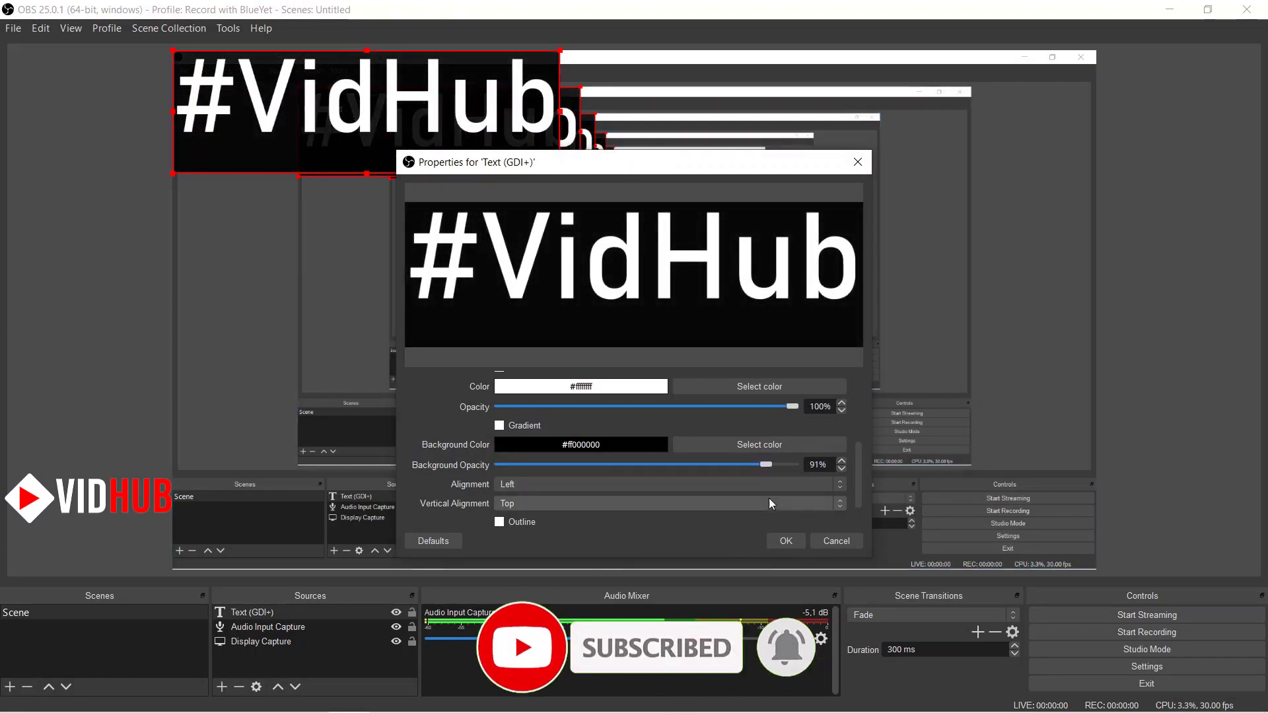
drag(765, 466, 451, 450)
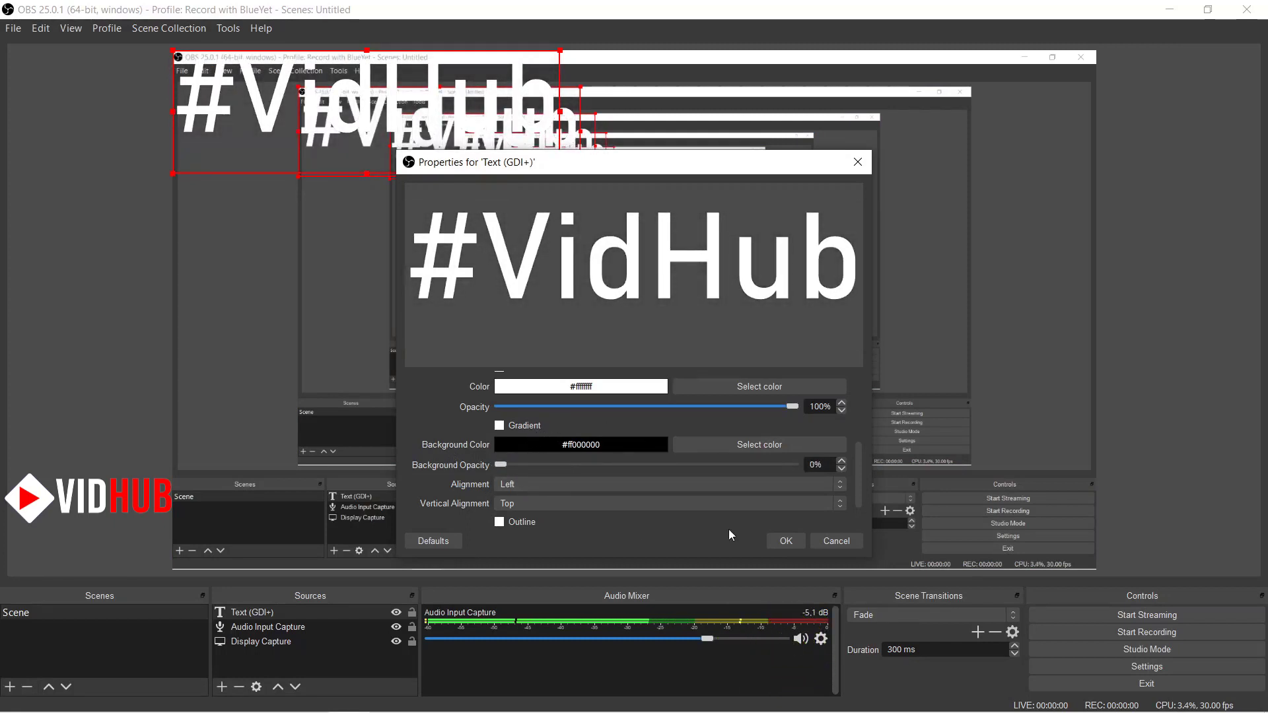
scroll(651, 501, down, 1)
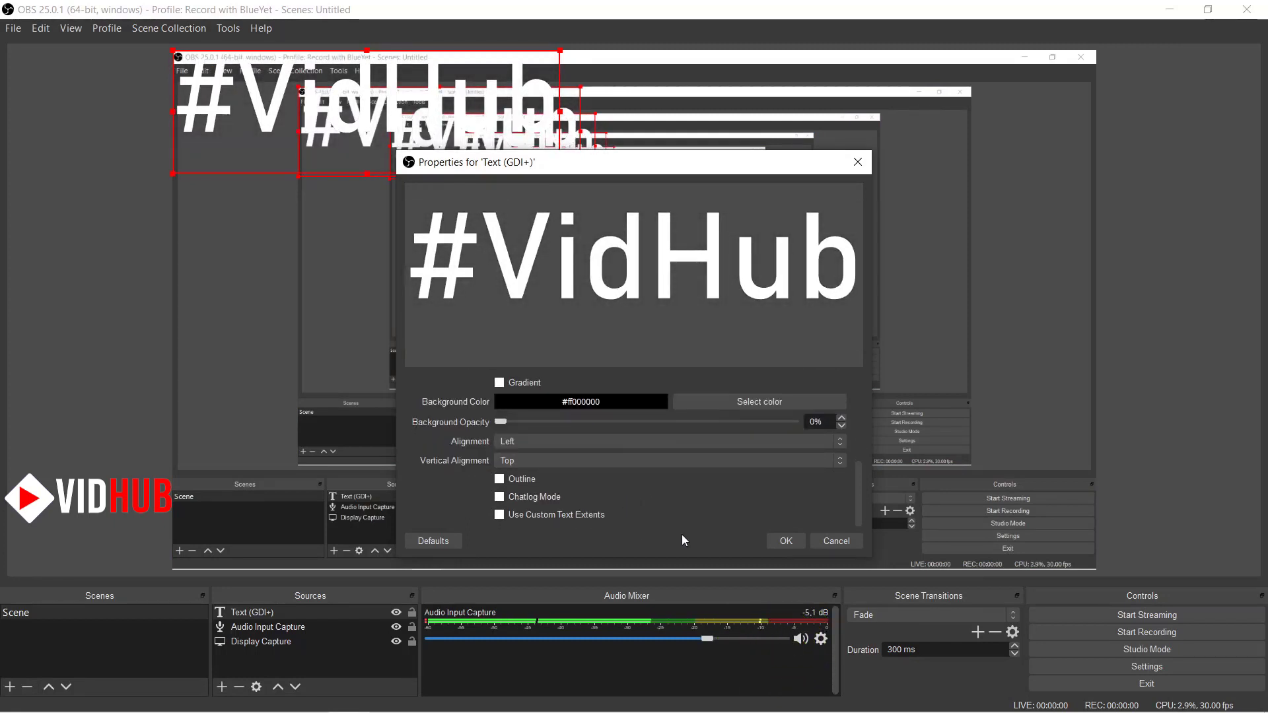
click(784, 541)
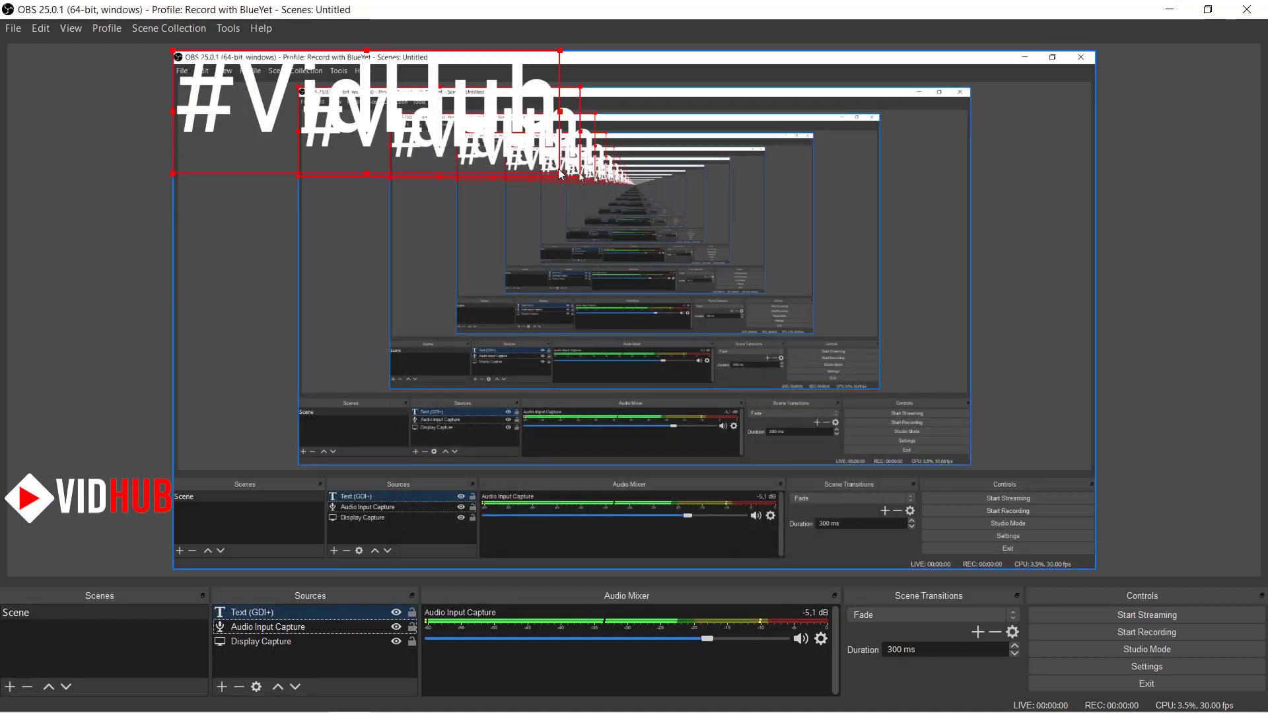
Step: Shrink the #VidHub text to about half size, nudge it down and right, then open Settings
drag(560, 175, 338, 64)
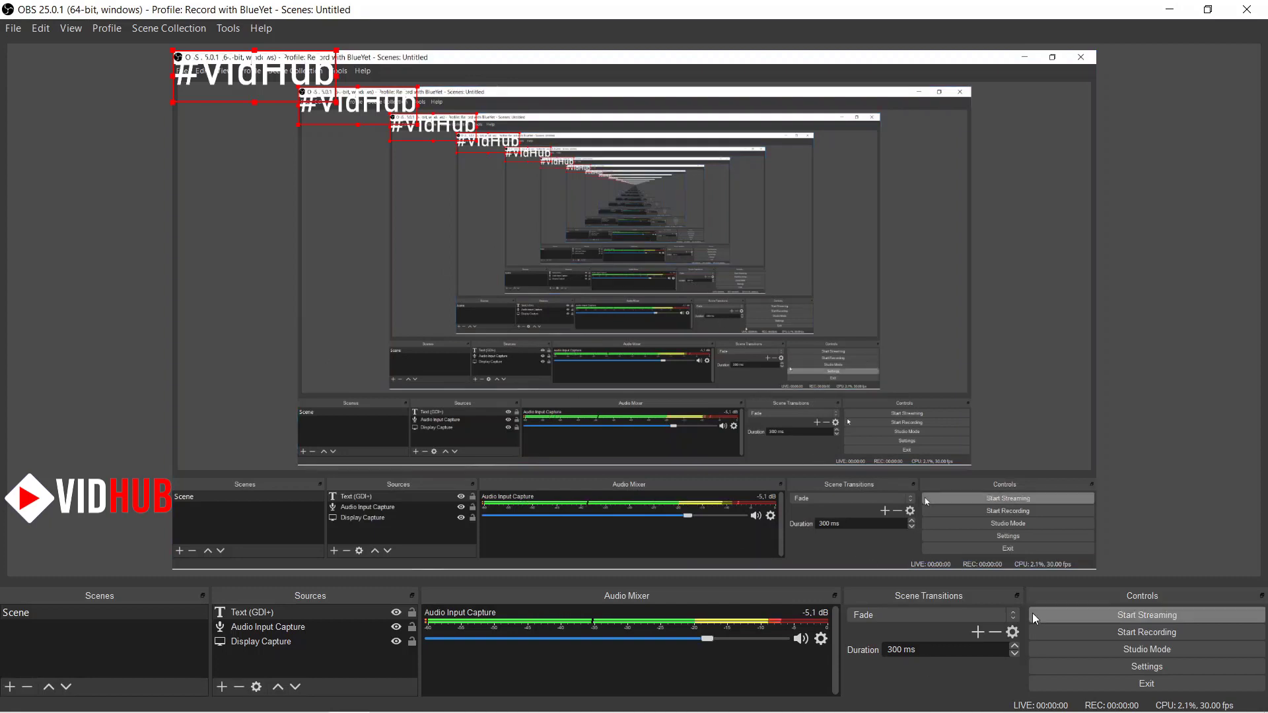
click(302, 626)
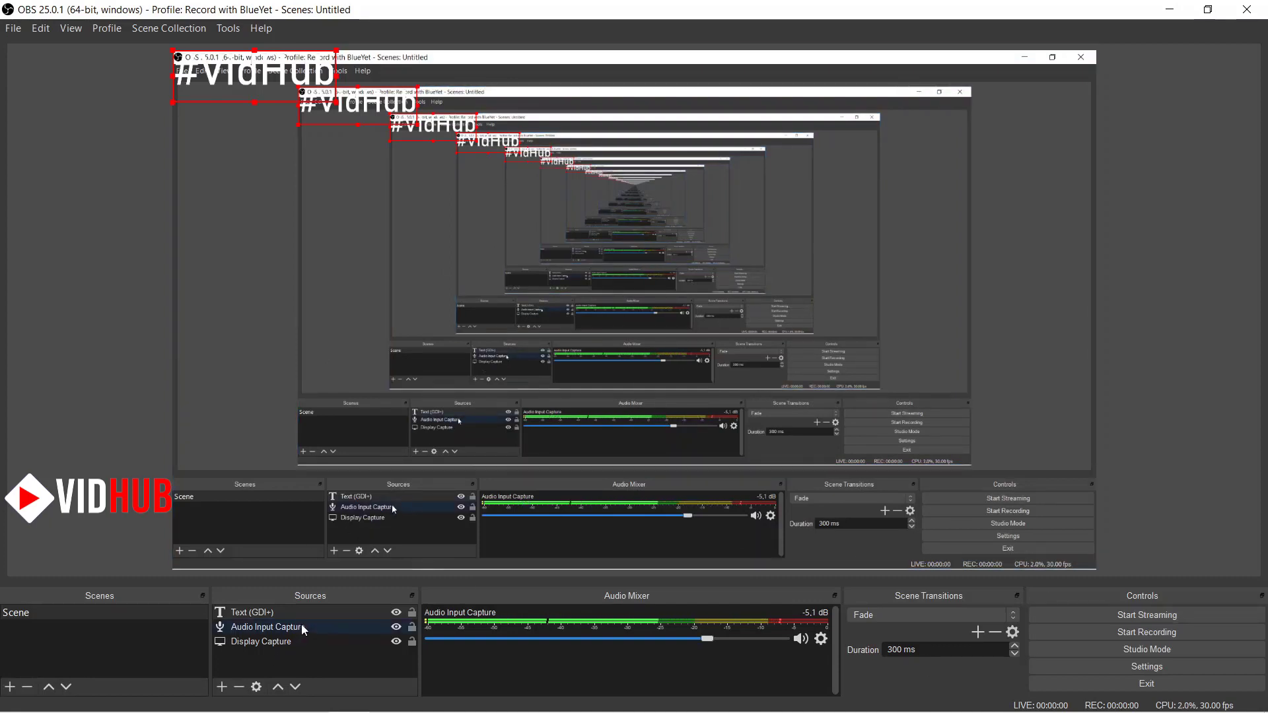
mouse_move(235, 83)
mouse_down()
mouse_move(291, 473)
mouse_move(268, 515)
mouse_move(209, 96)
mouse_move(242, 105)
mouse_move(252, 89)
mouse_move(253, 101)
mouse_up()
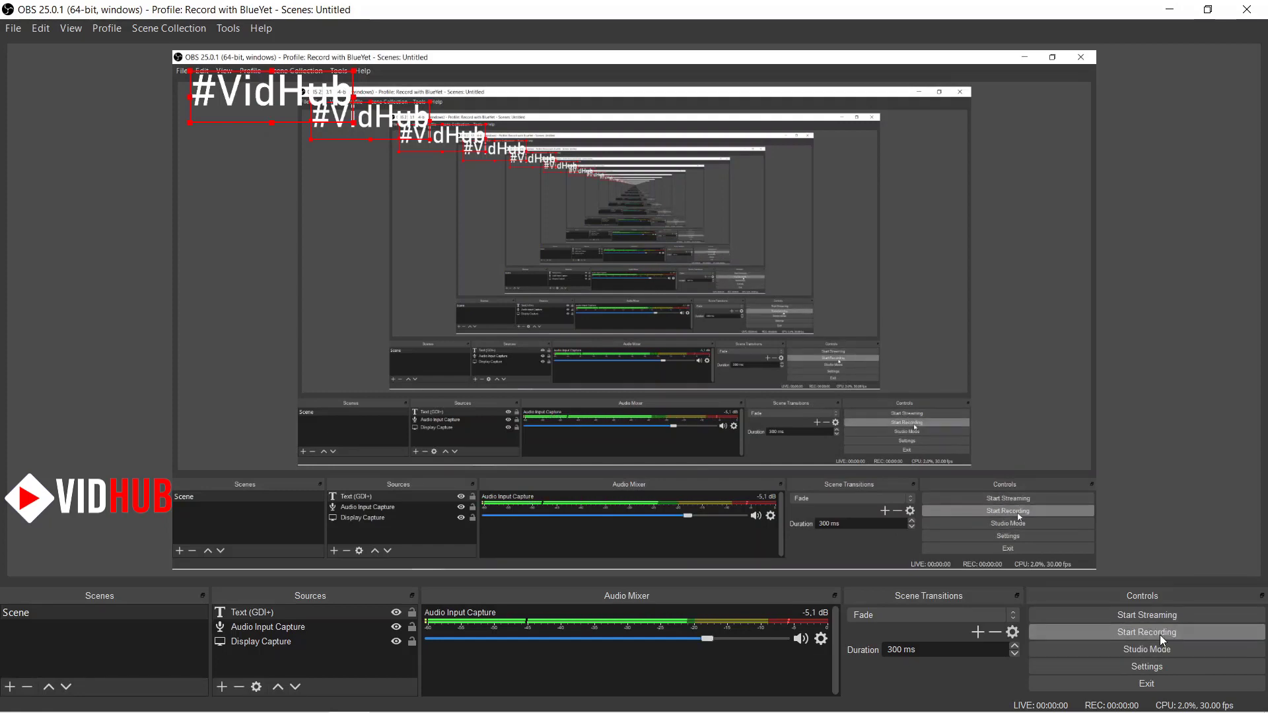
click(1161, 667)
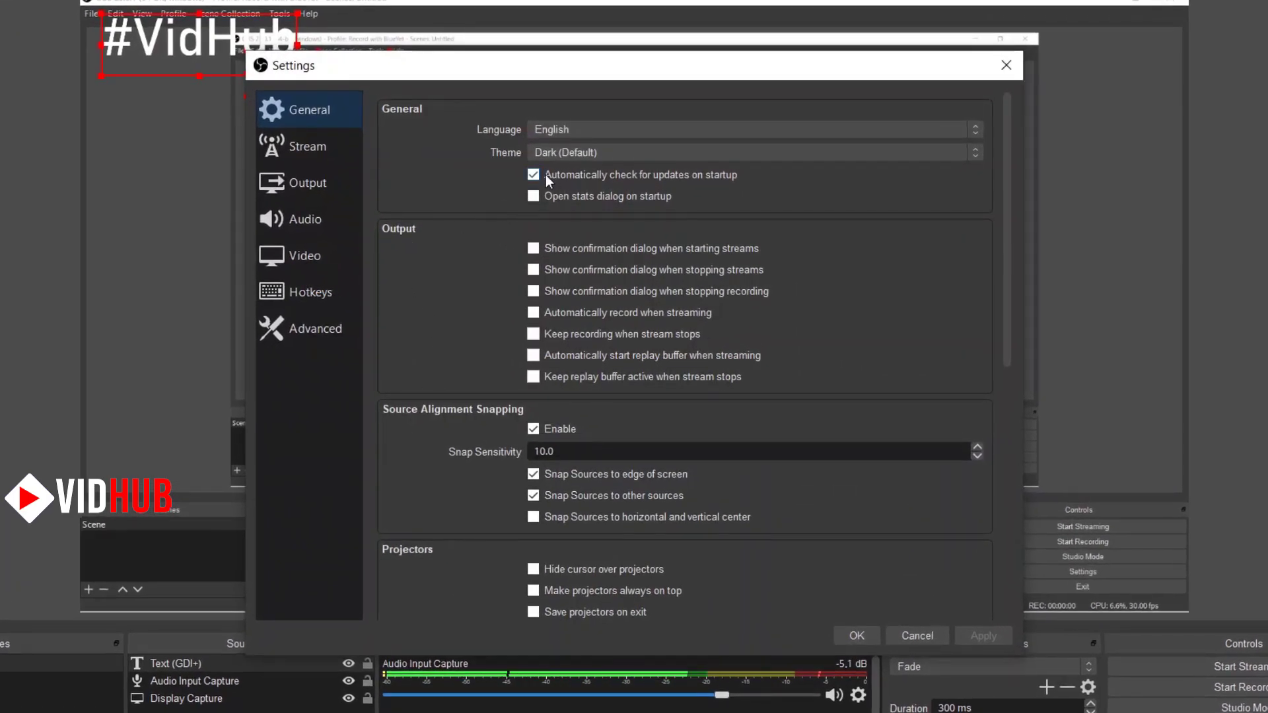
Step: Turn off the startup update check and keep Twitch as the streaming service
click(707, 173)
click(308, 180)
click(305, 144)
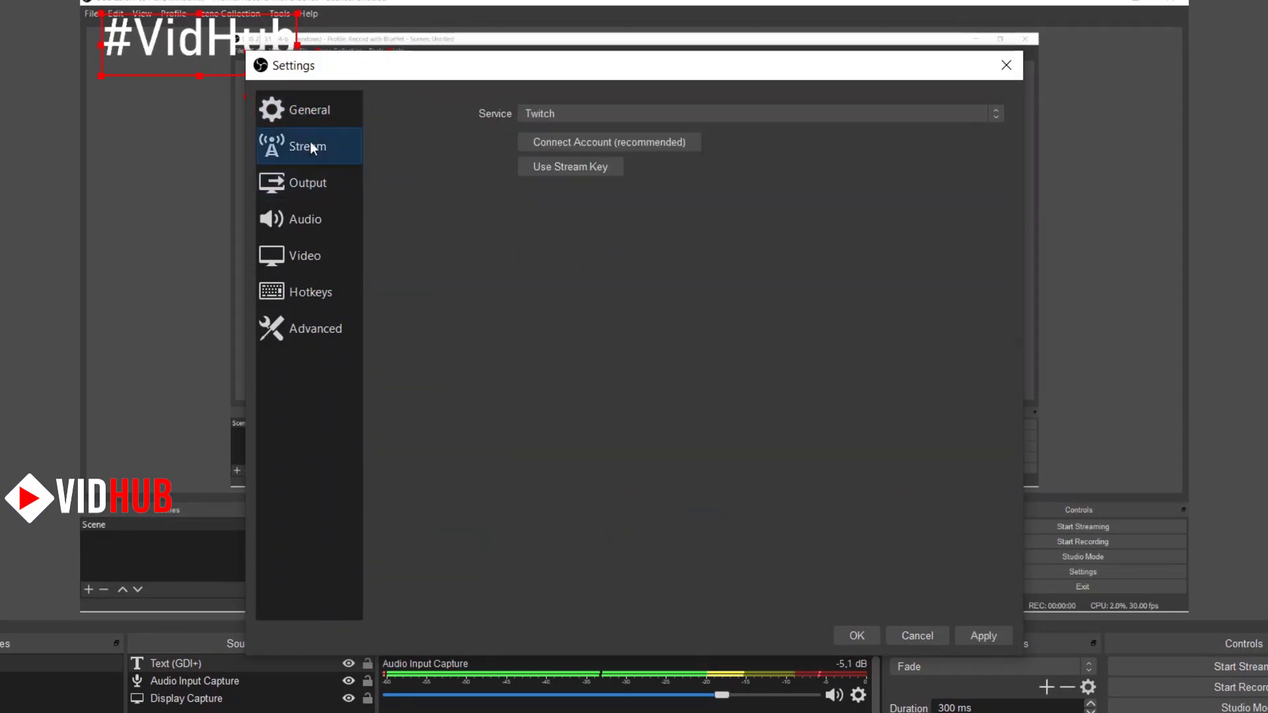
click(681, 114)
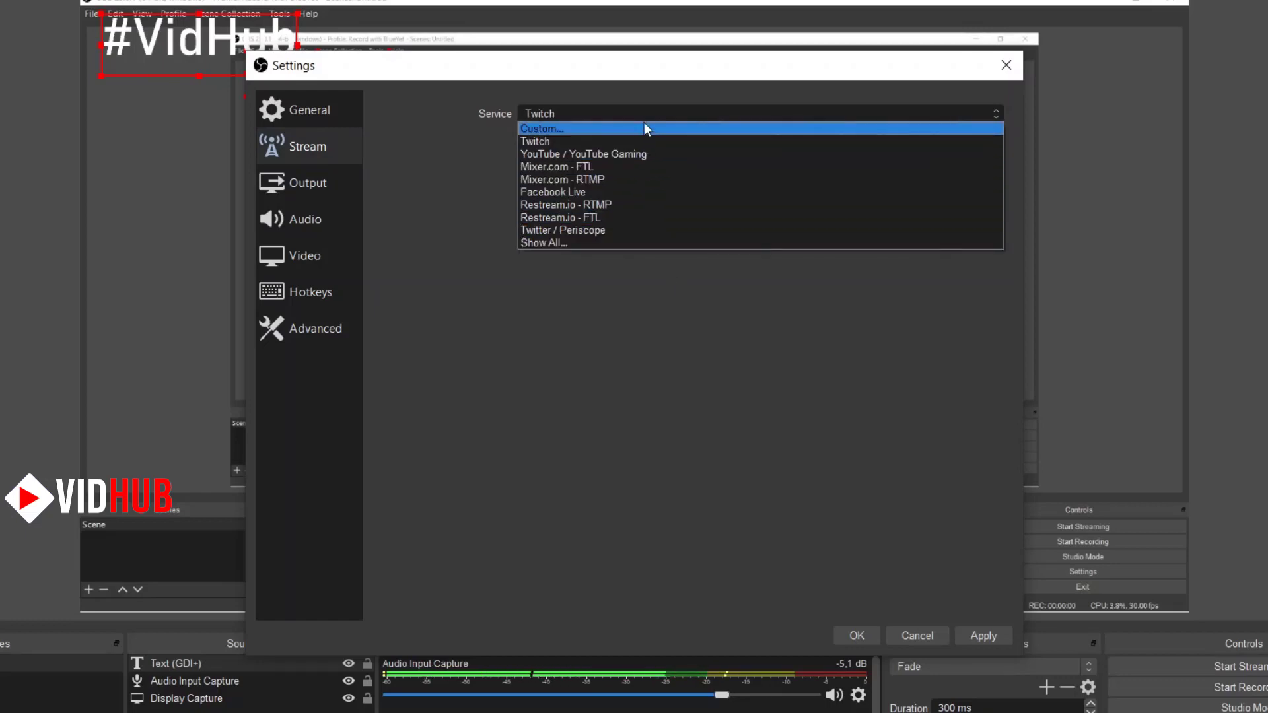
click(636, 314)
click(287, 185)
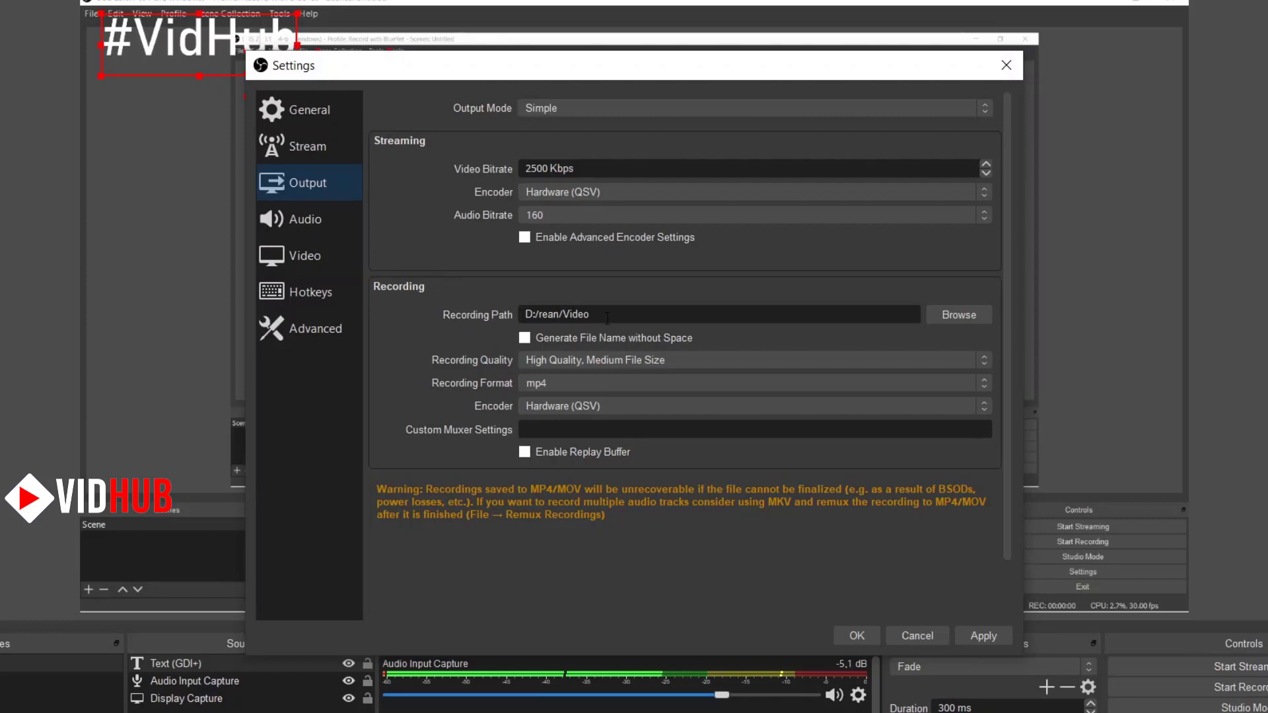
Step: Set the recording path to the D:\rean\Video folder
drag(590, 315, 482, 310)
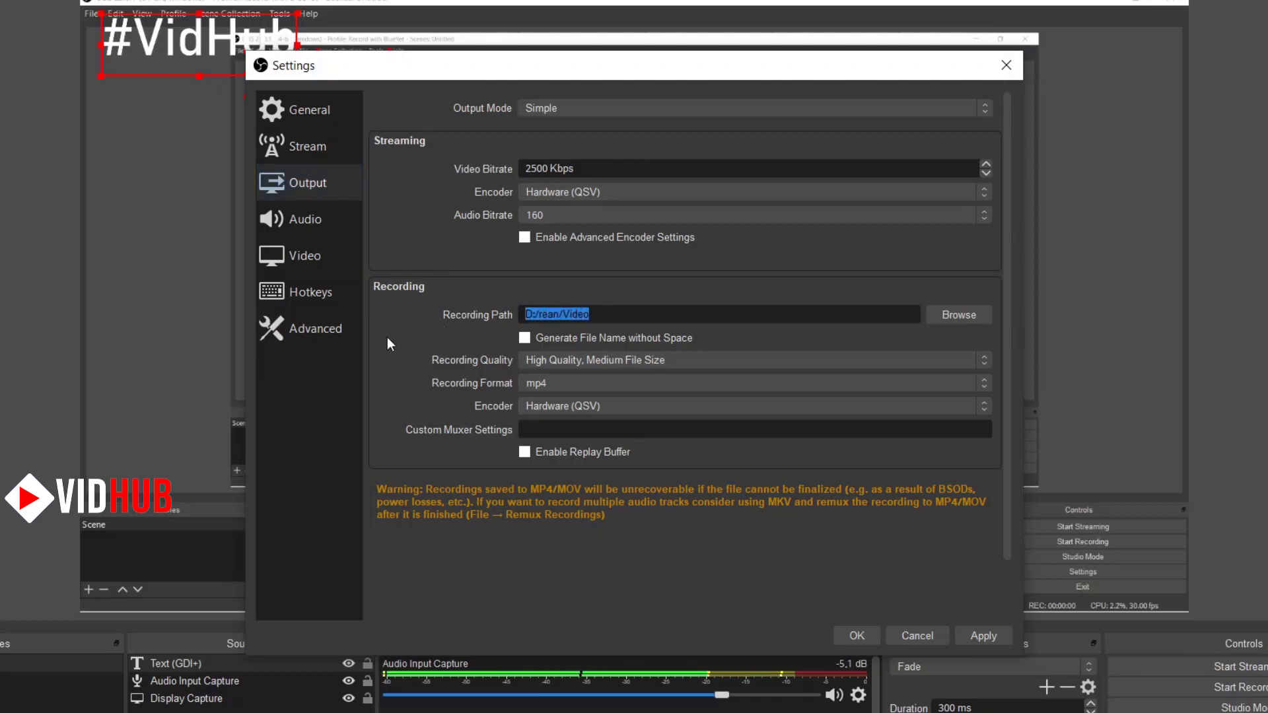
click(951, 313)
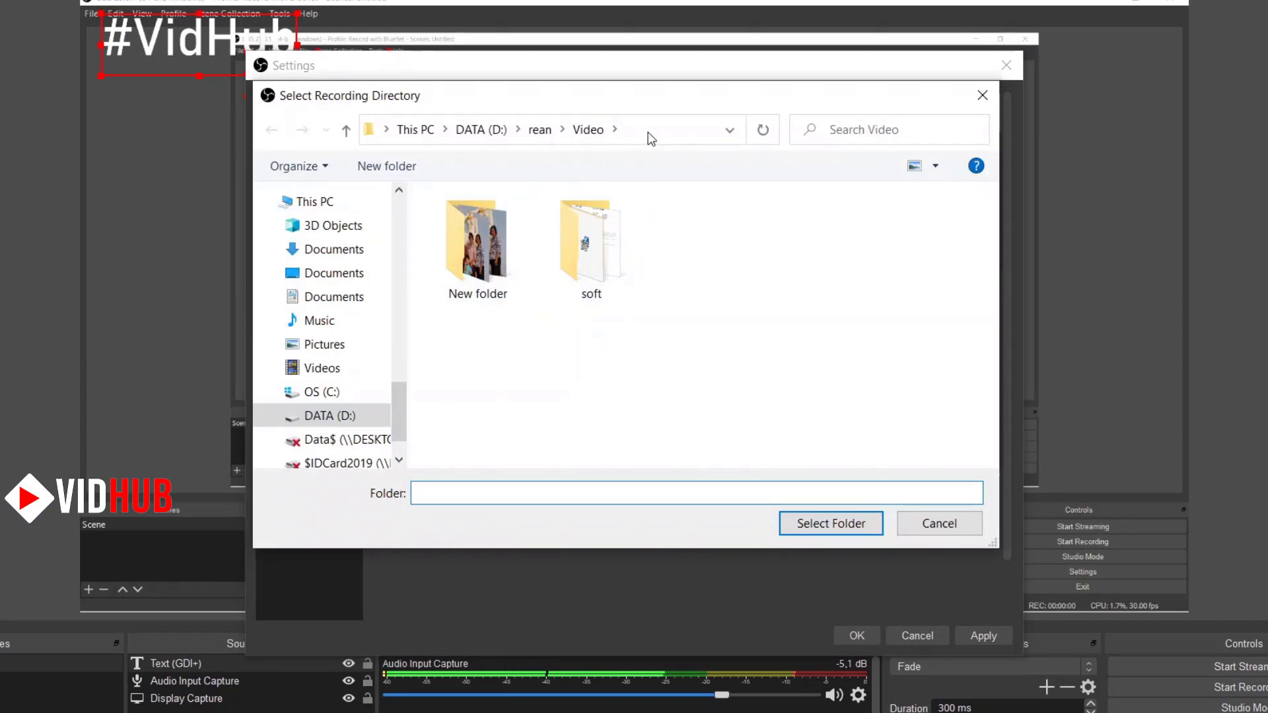
click(823, 523)
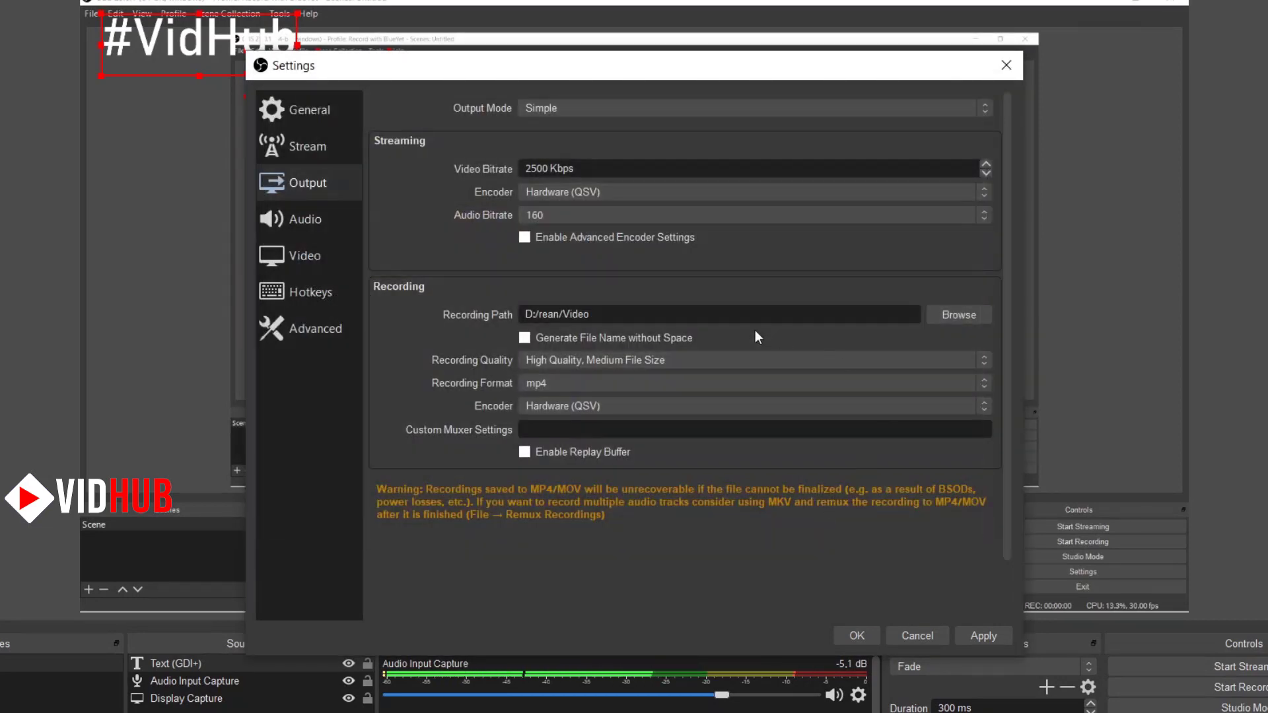
Step: Keep High Quality, Medium File Size recordings in mp4 with Hardware (QSV) encoding
click(566, 363)
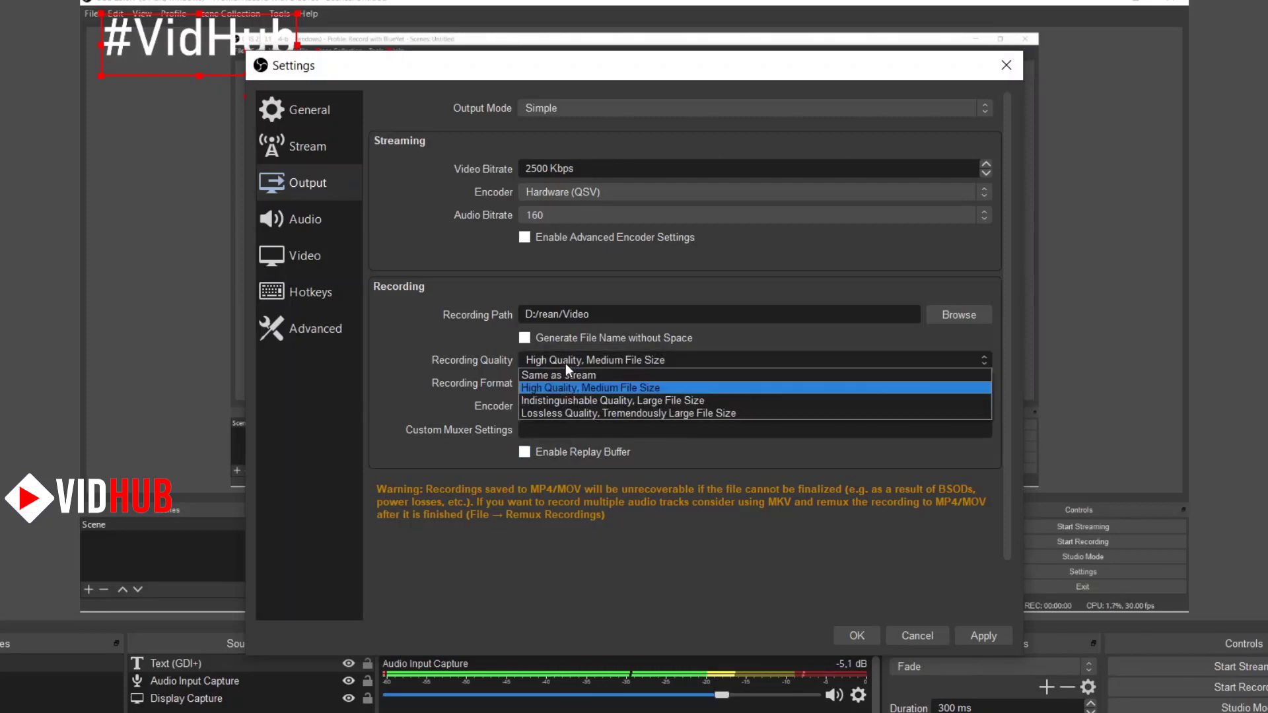
click(644, 388)
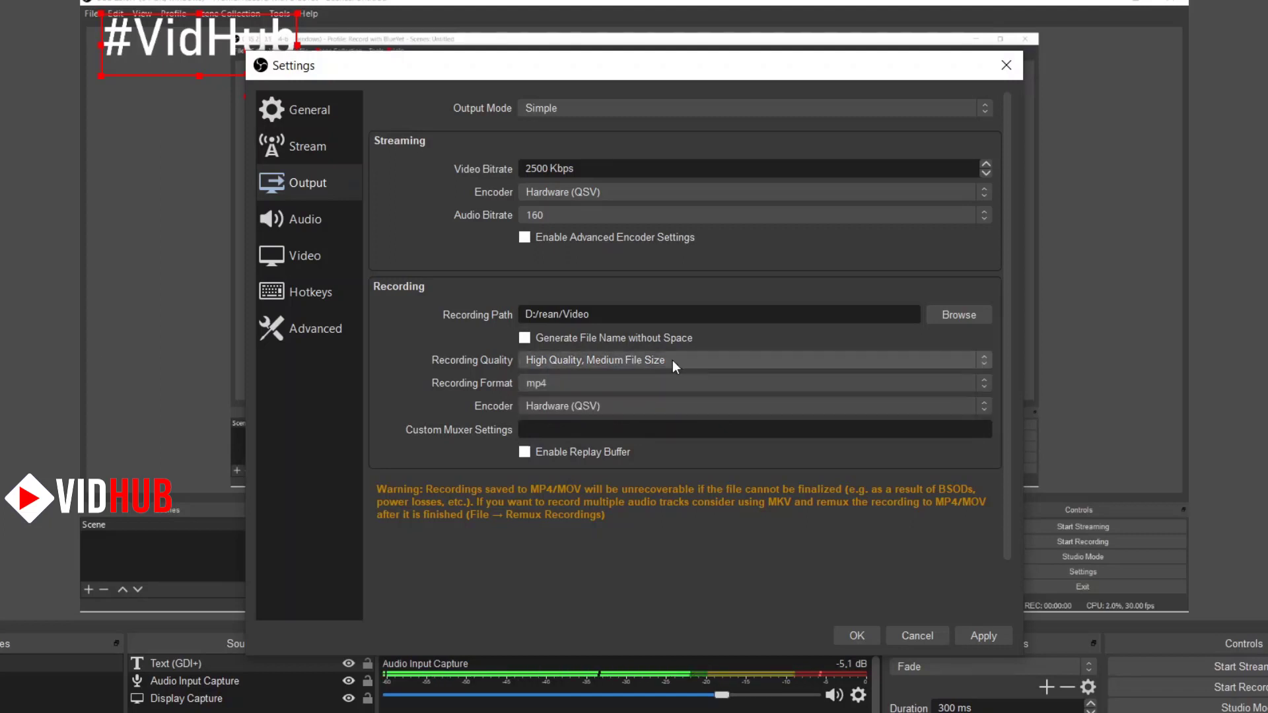
click(725, 386)
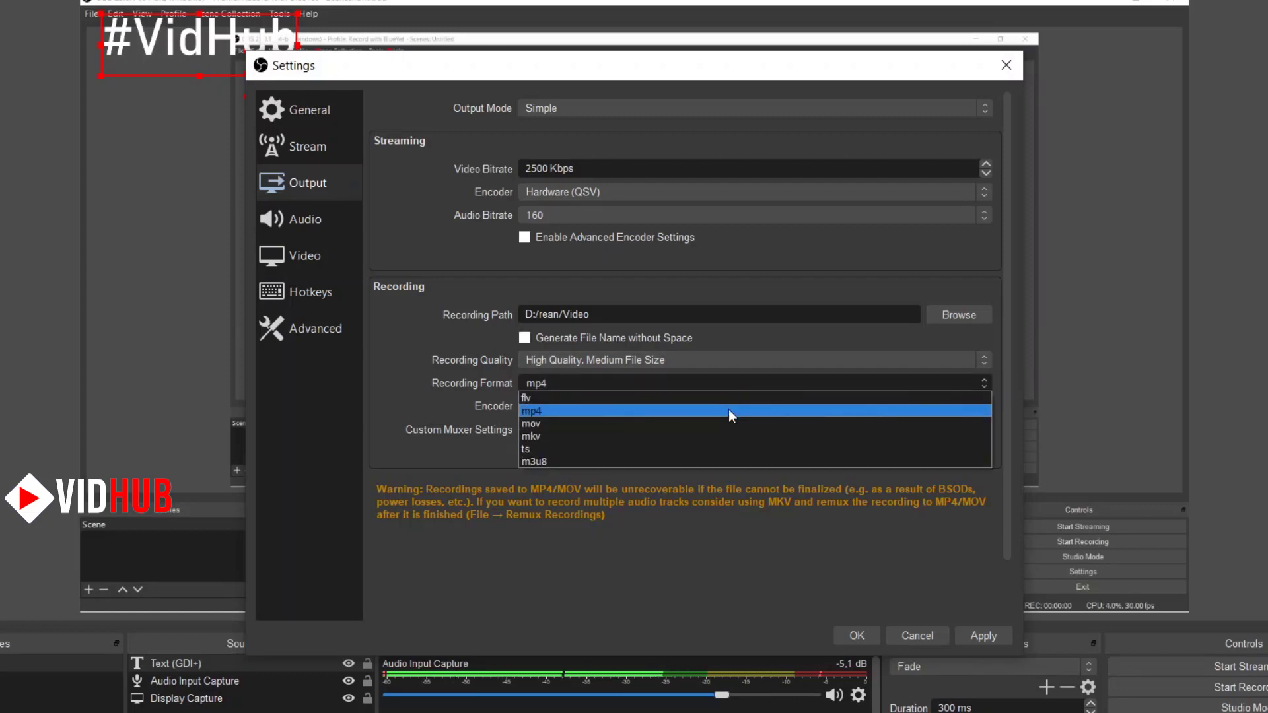
click(728, 410)
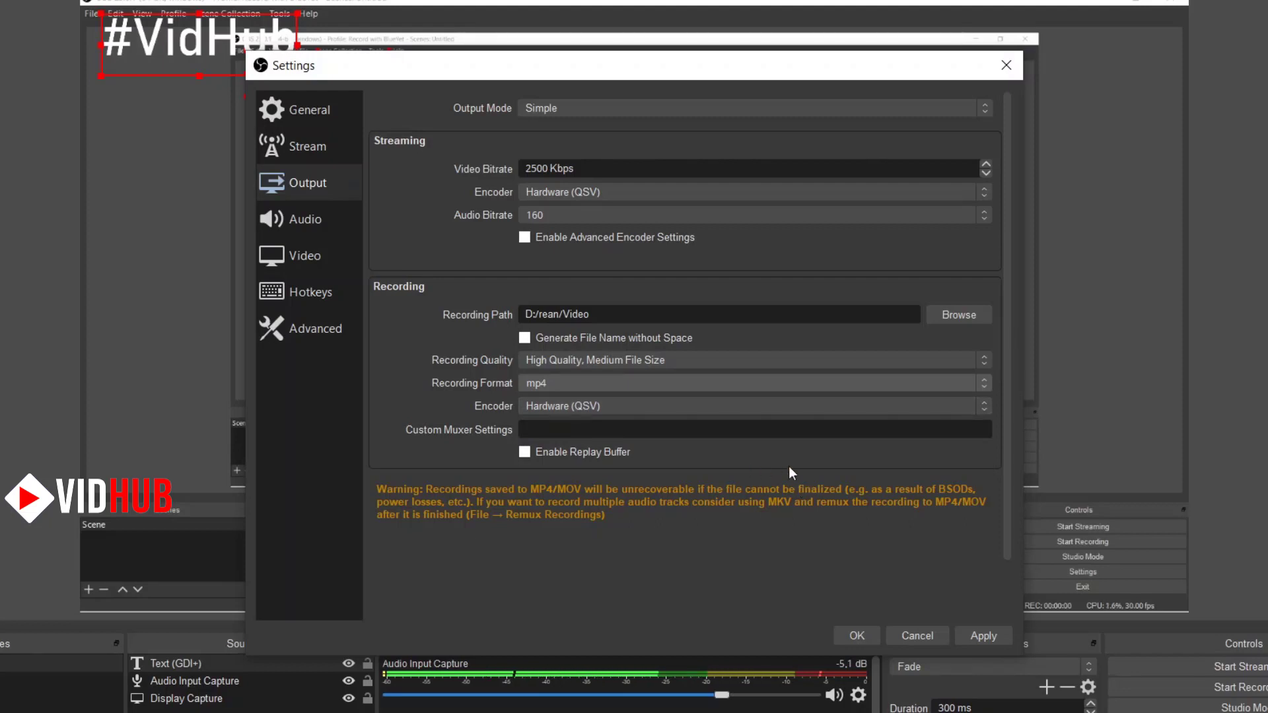
click(740, 406)
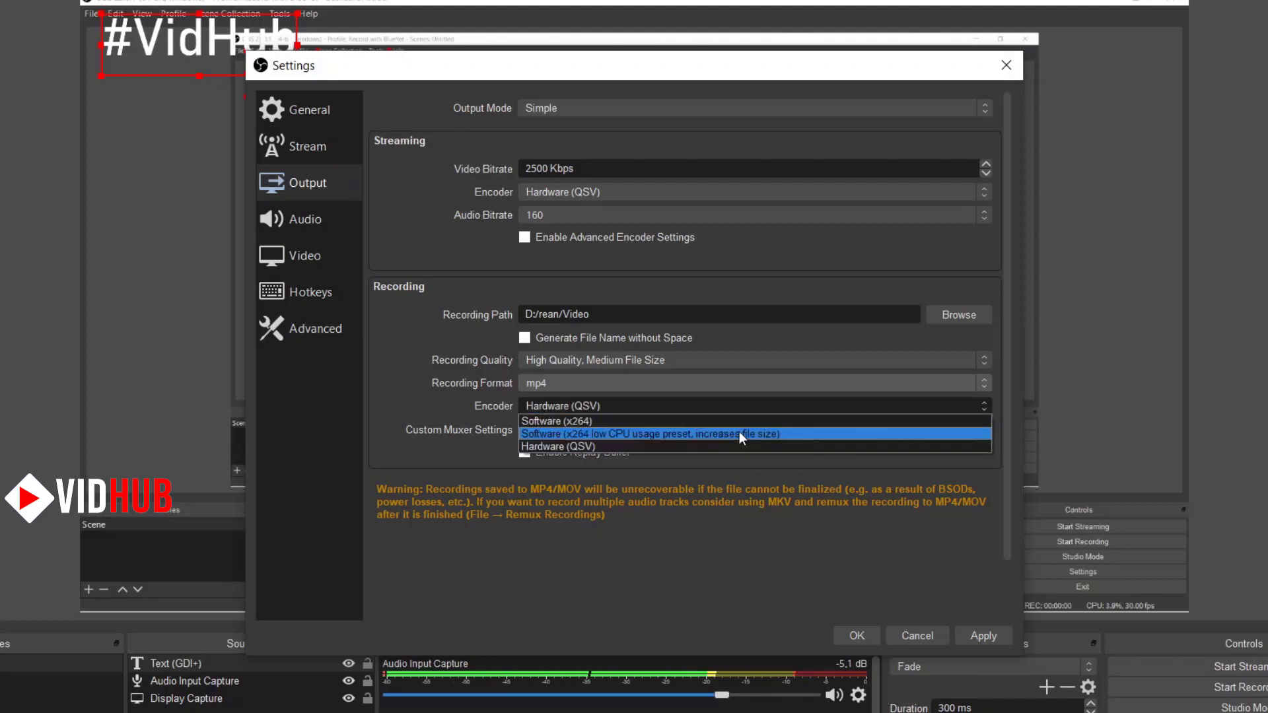
click(740, 444)
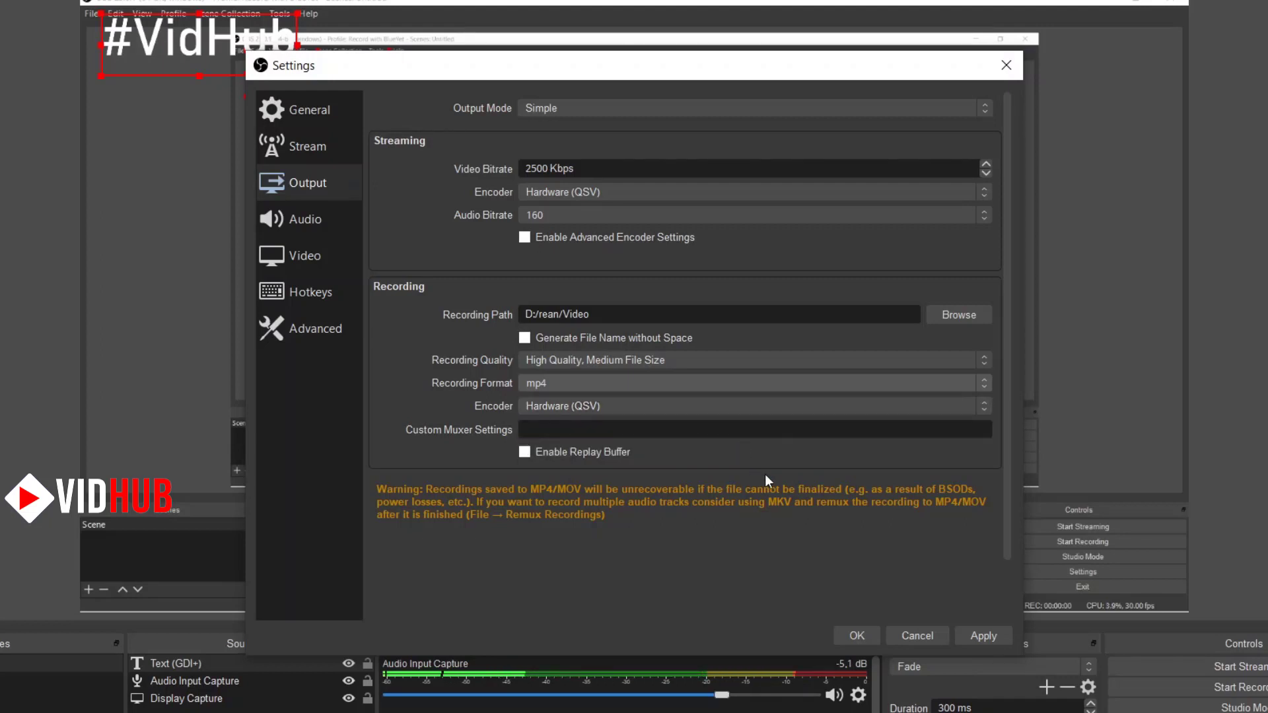
click(301, 228)
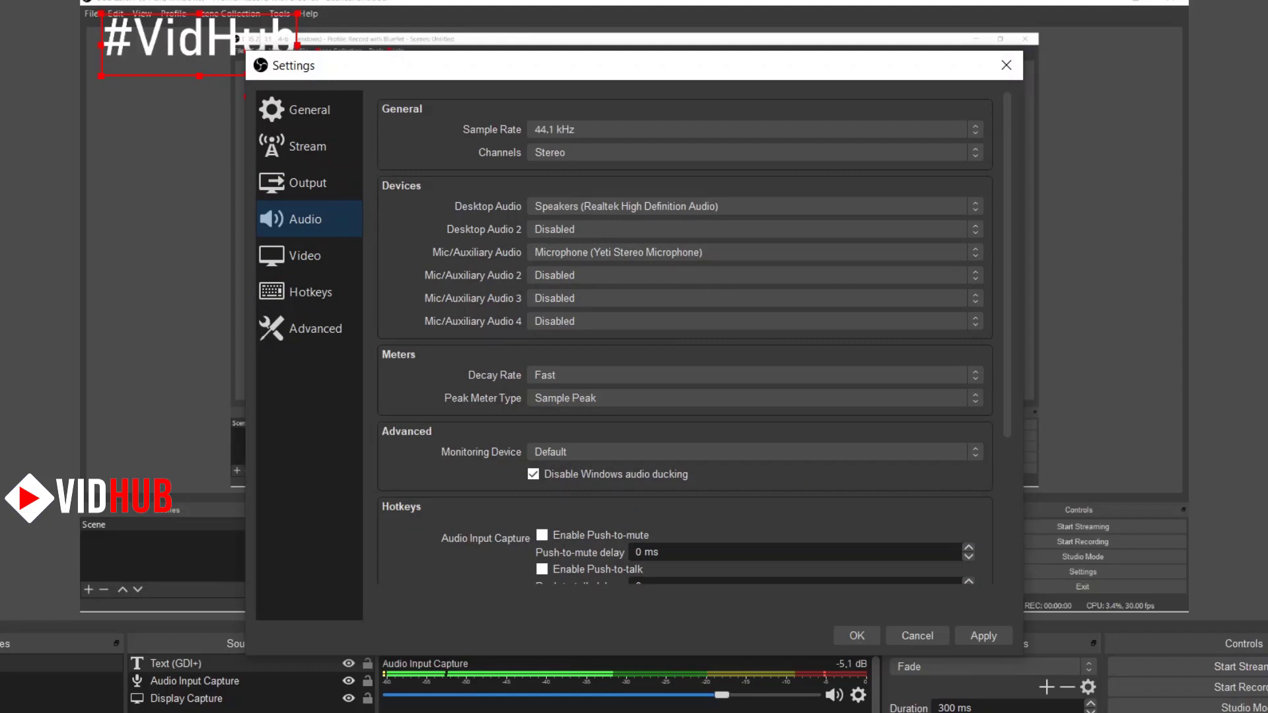
Step: Keep Base (Canvas) and Output (Scaled) Resolution both at 1920x1080
click(297, 256)
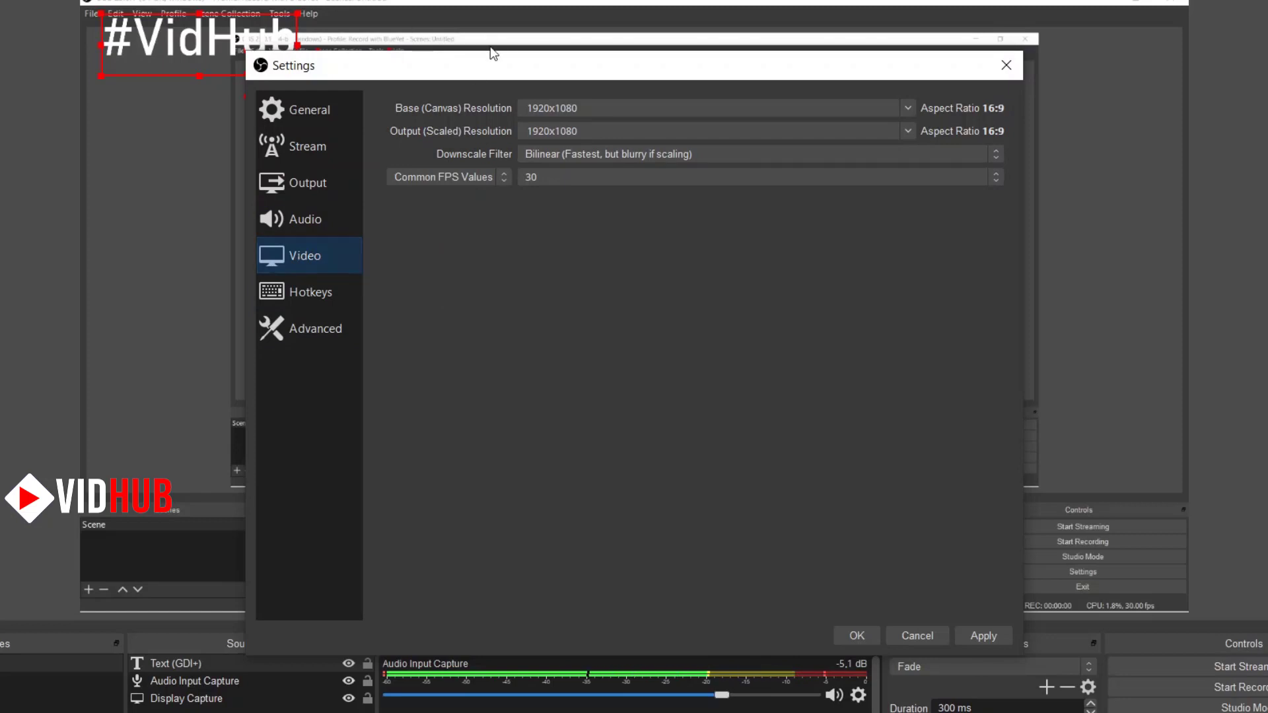
click(908, 108)
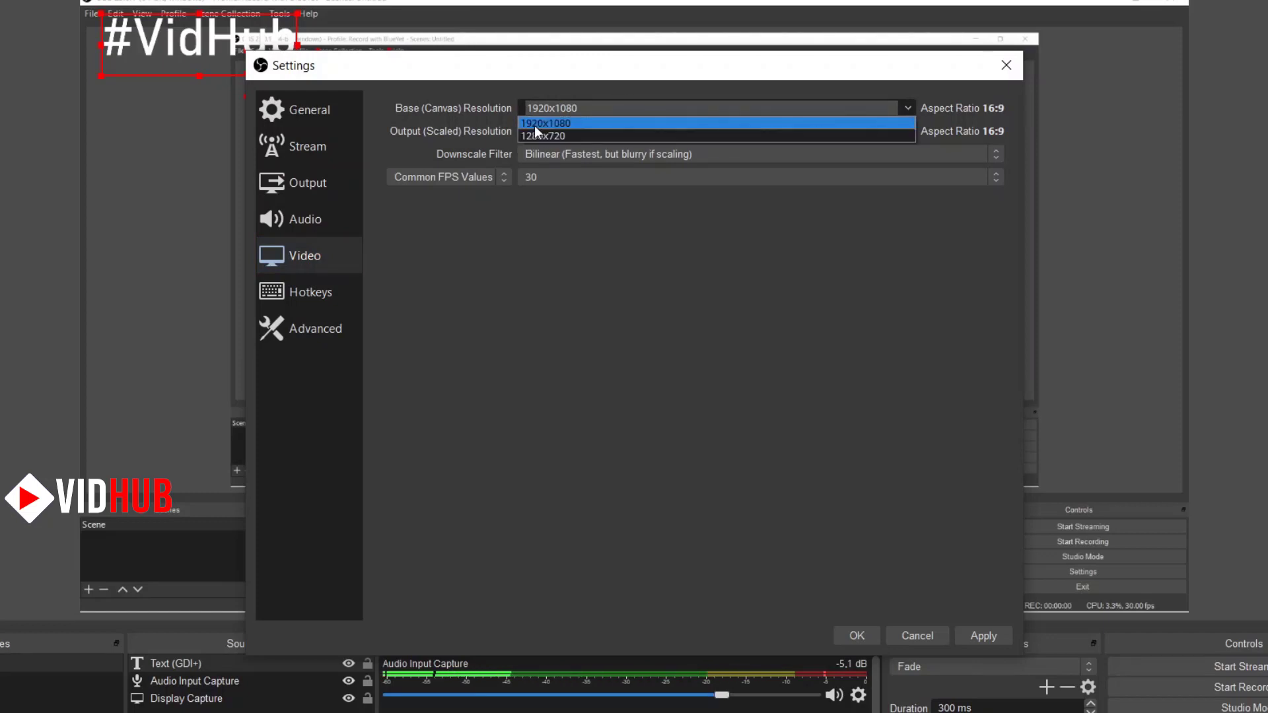
click(580, 123)
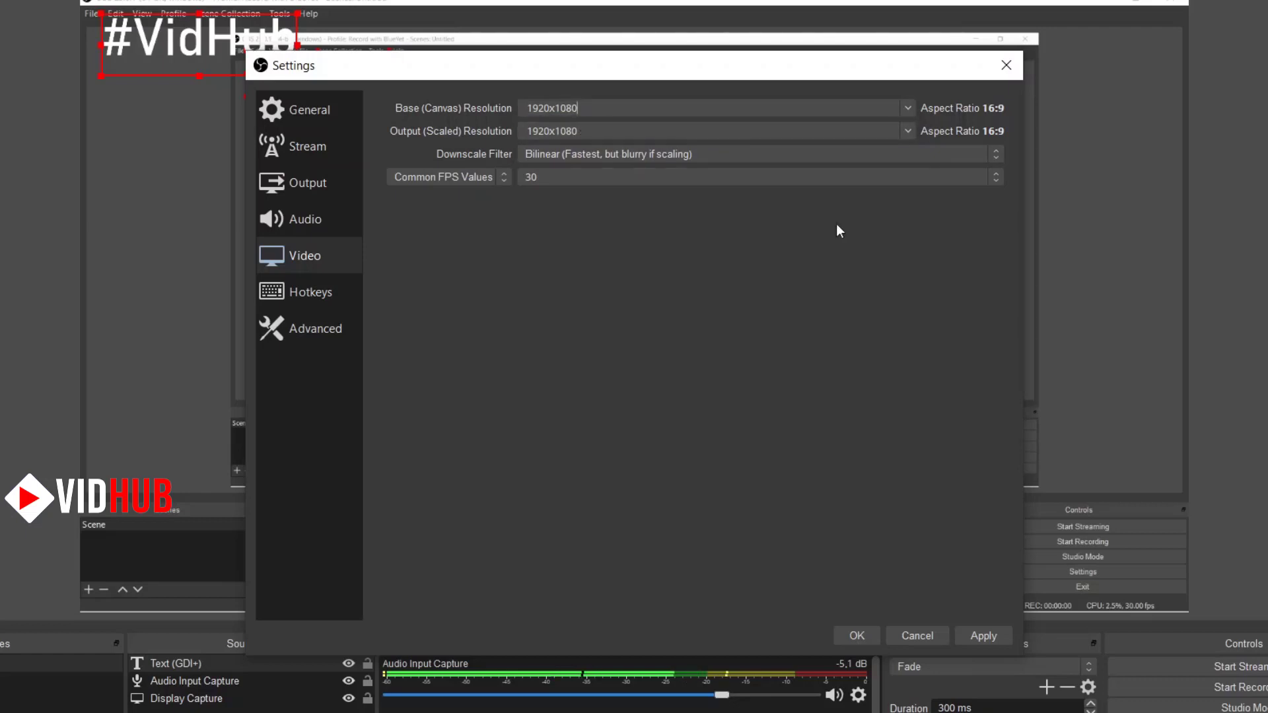
click(902, 133)
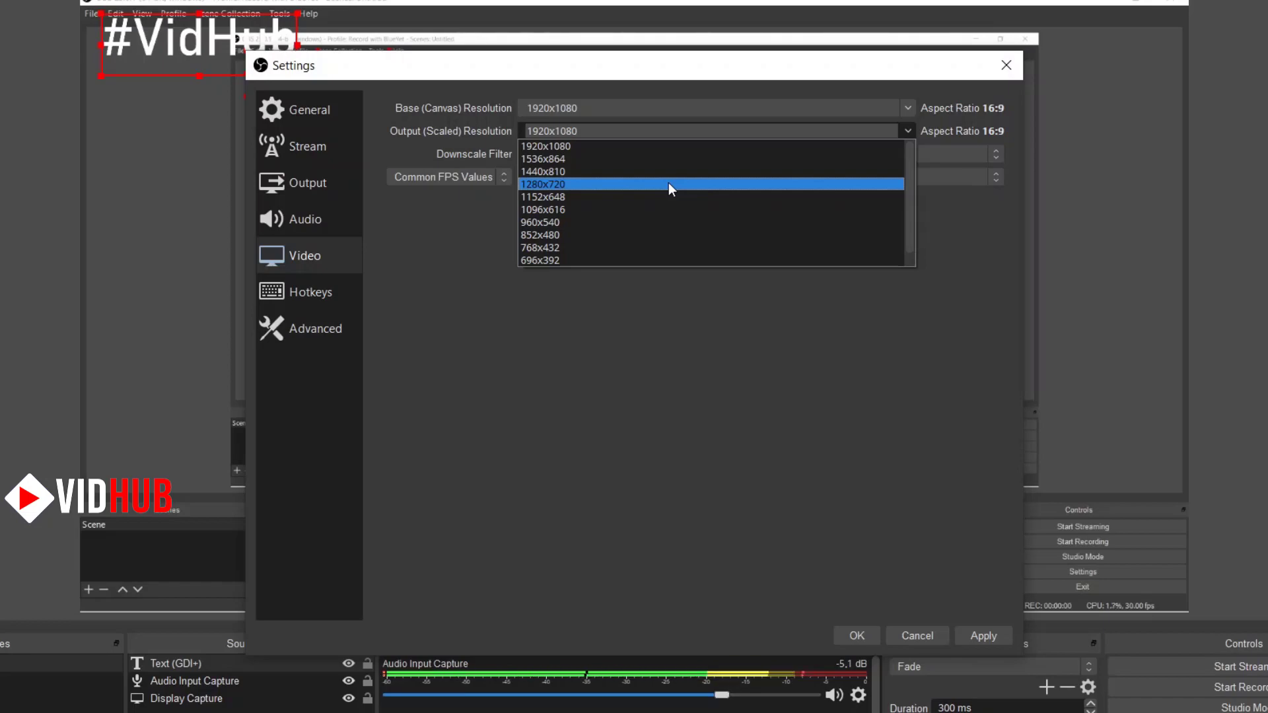
click(1017, 331)
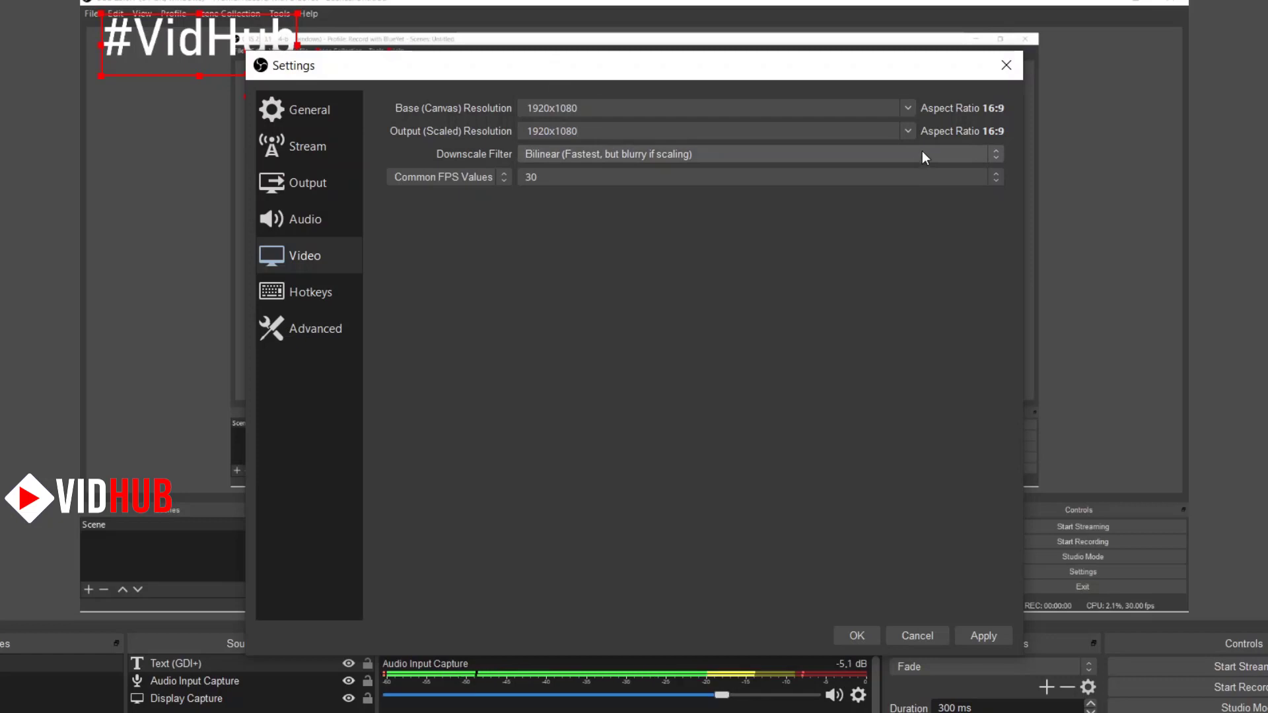
Step: Leave the Downscale Filter on Bilinear and Common FPS Values at 30
click(656, 157)
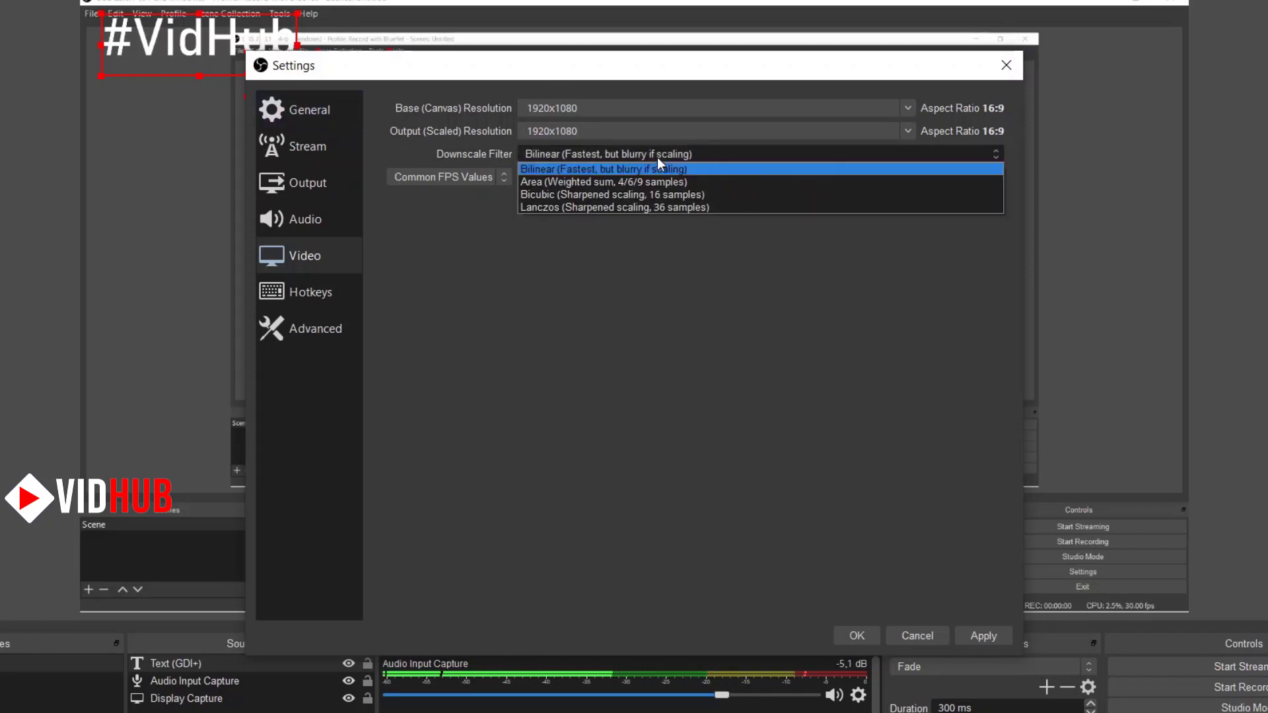
click(744, 170)
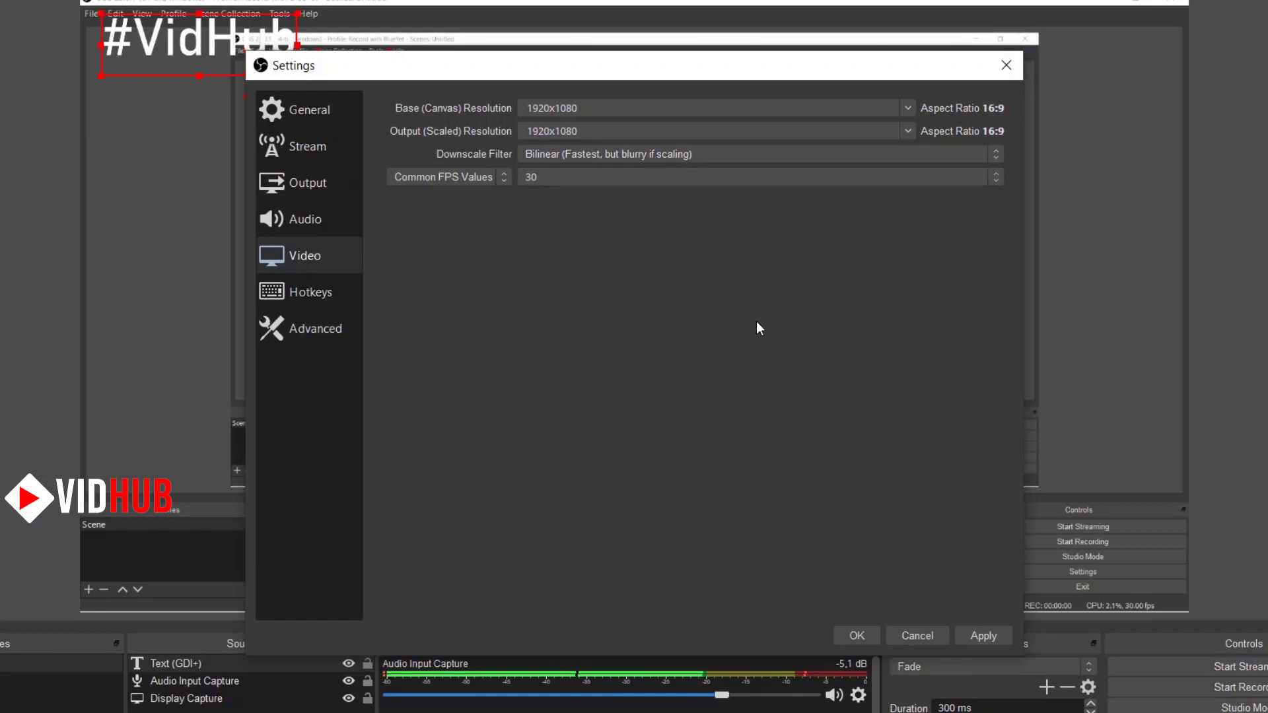
click(557, 179)
click(556, 175)
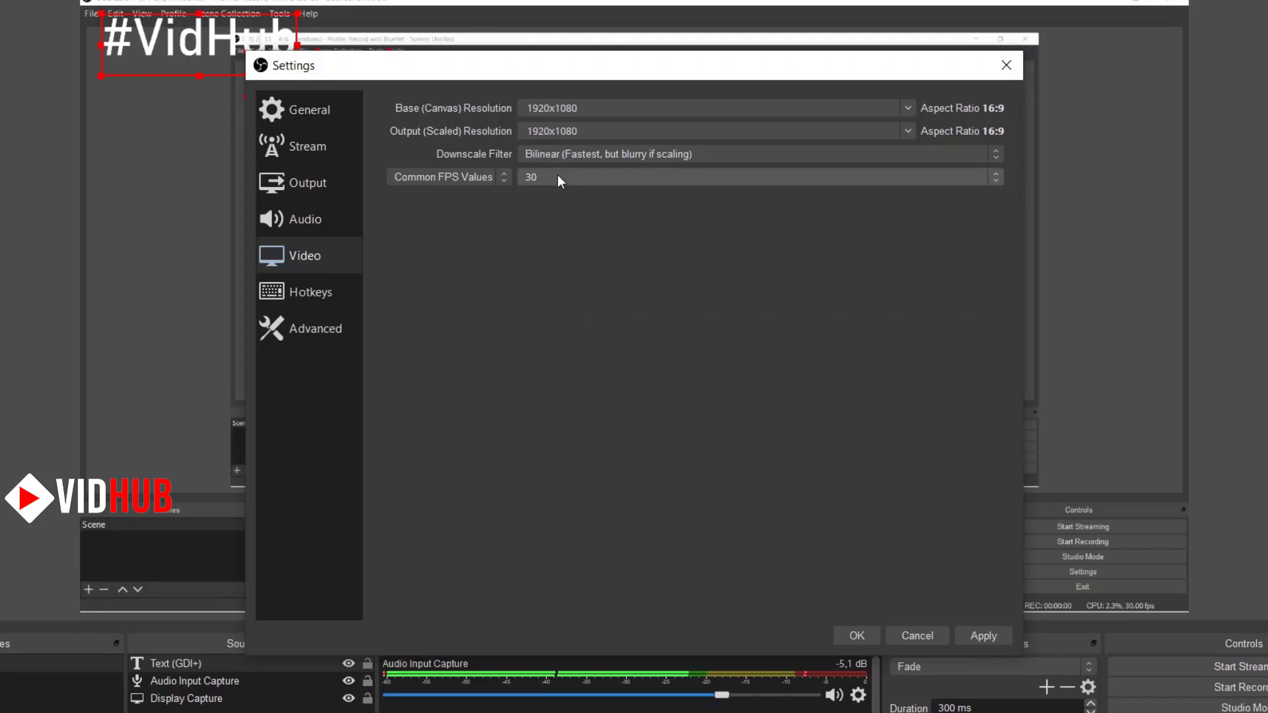
click(558, 178)
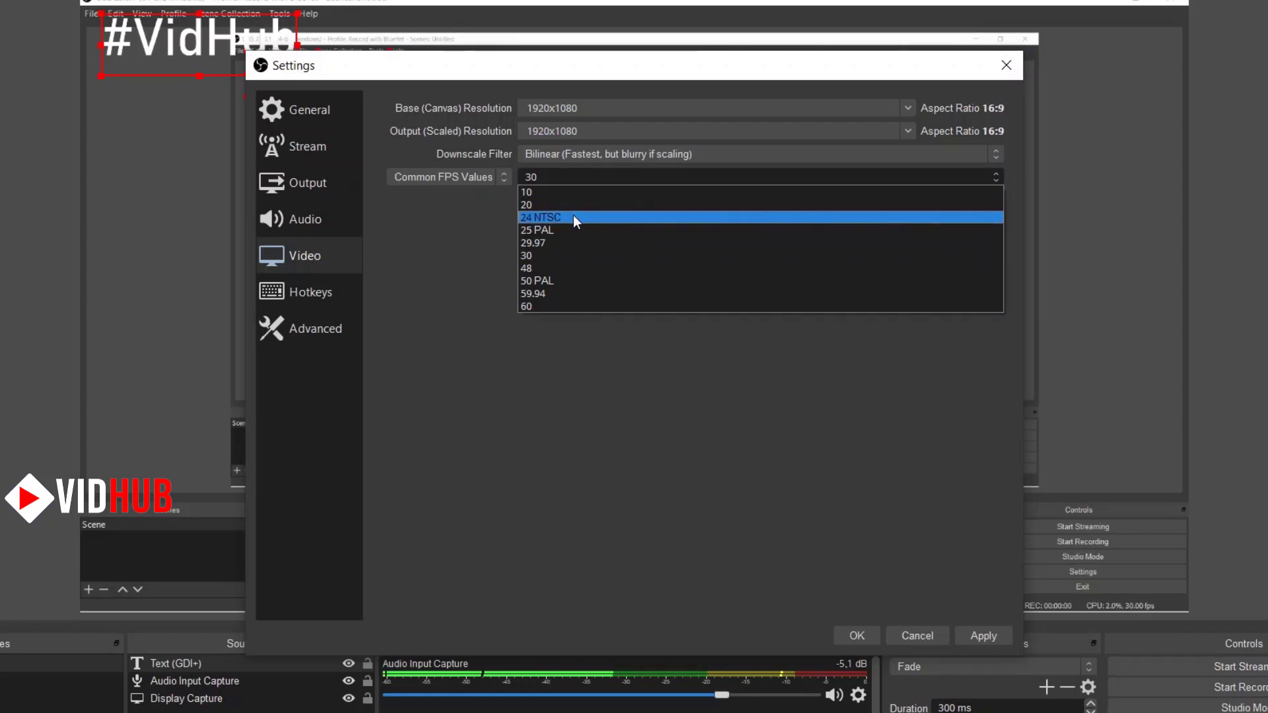
click(541, 257)
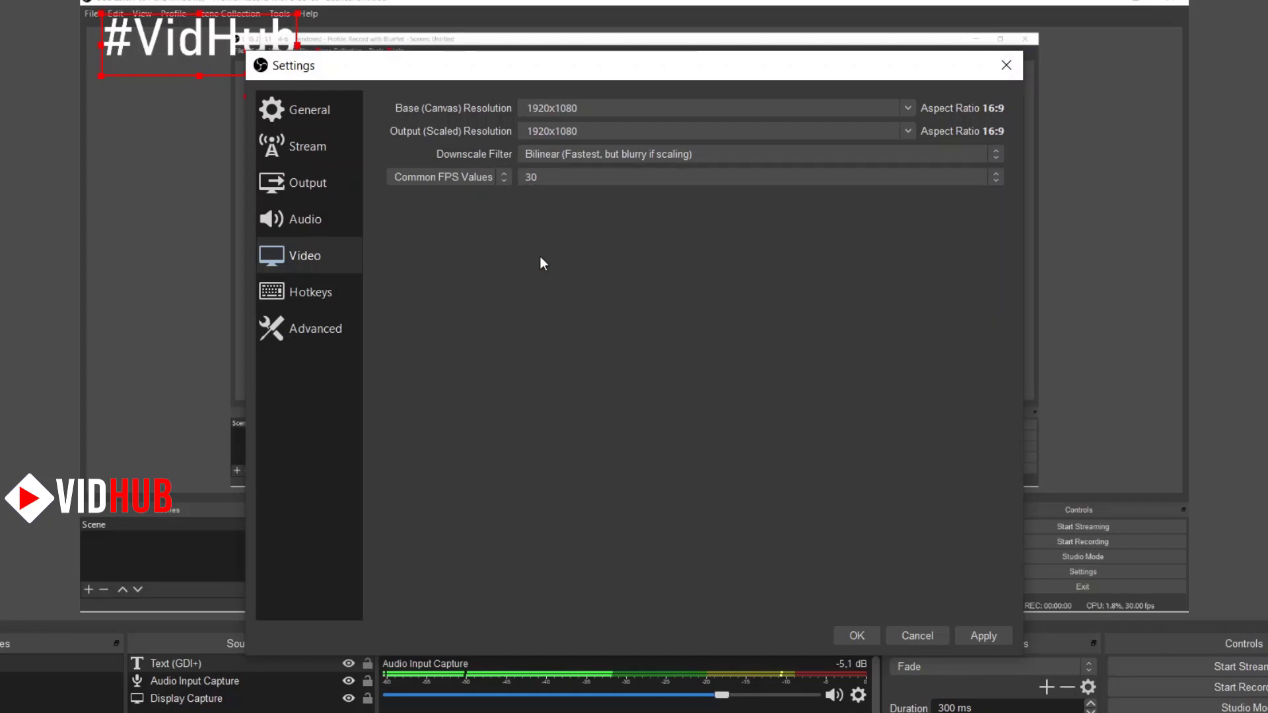
click(621, 178)
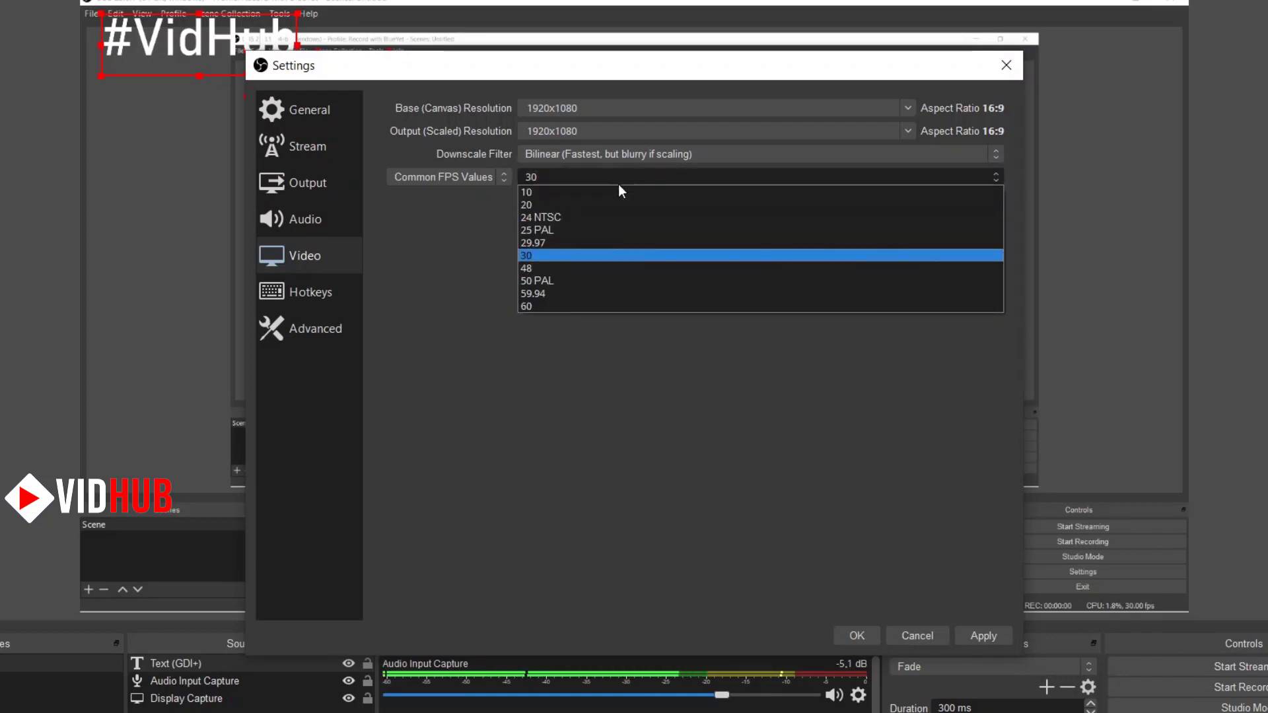
click(617, 256)
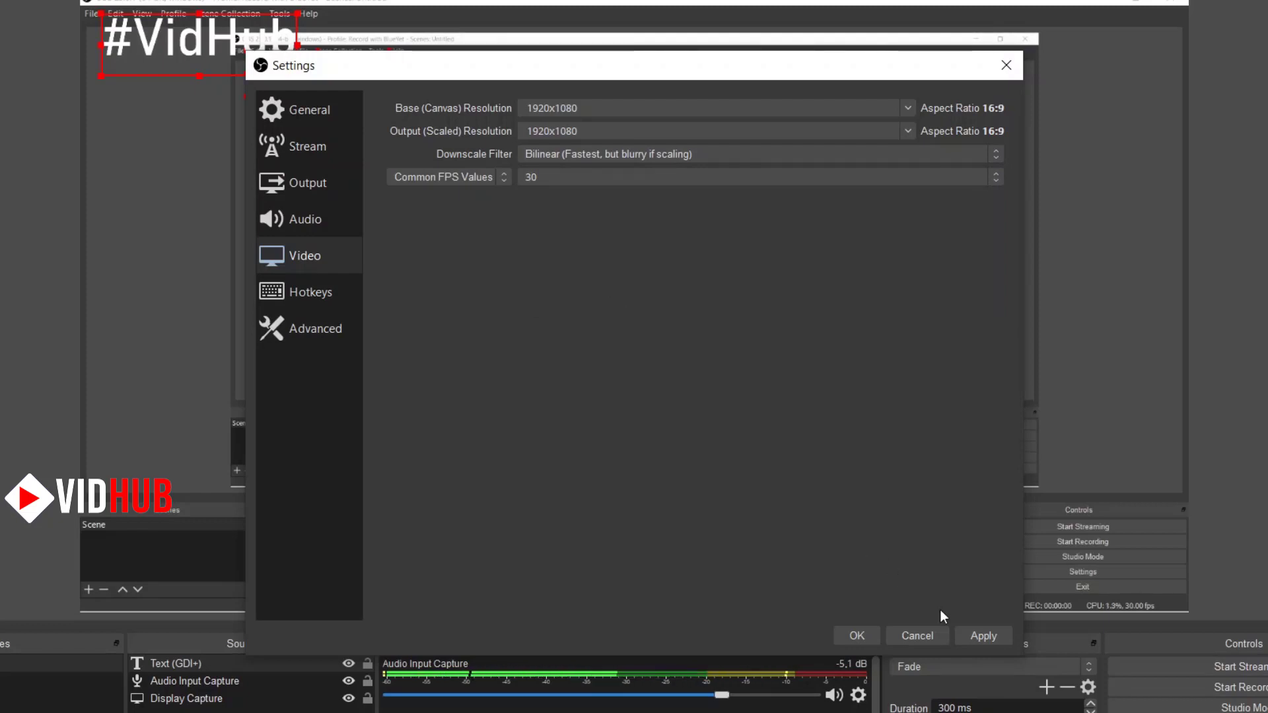
click(300, 296)
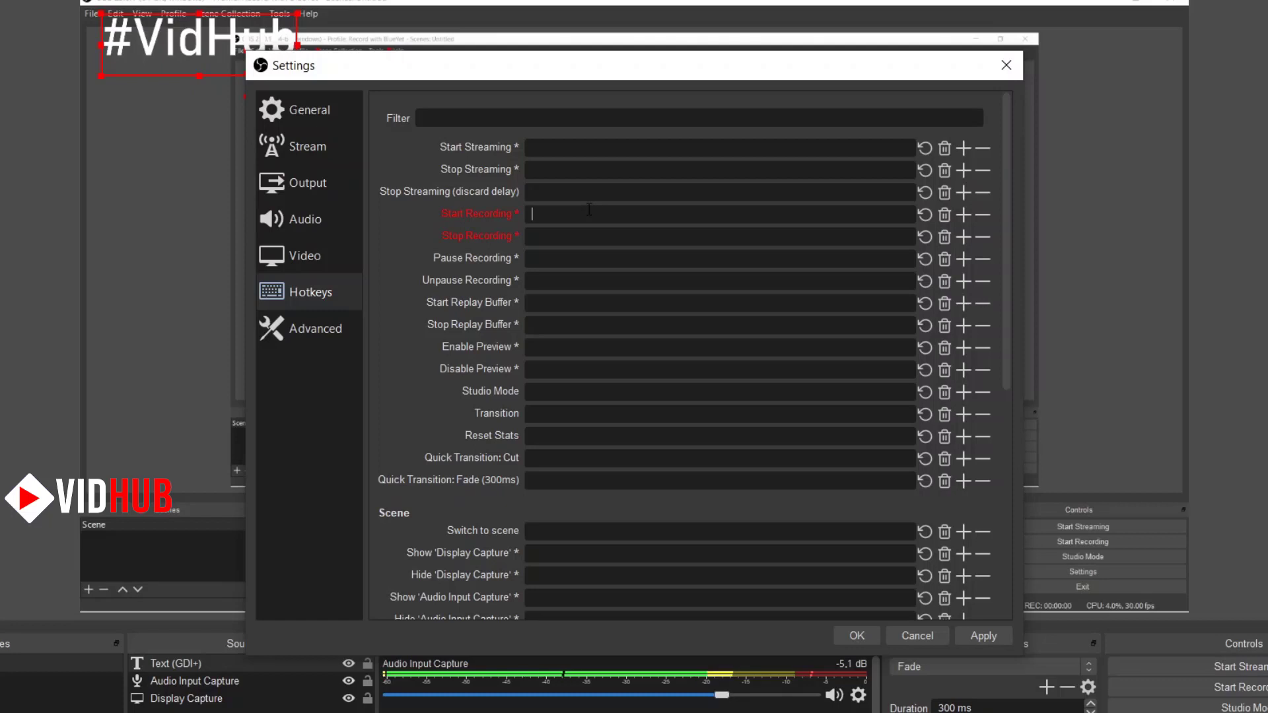
Step: Bind S to Stop Recording and clear the R binding from Start Recording
key(r)
key(s)
click(945, 214)
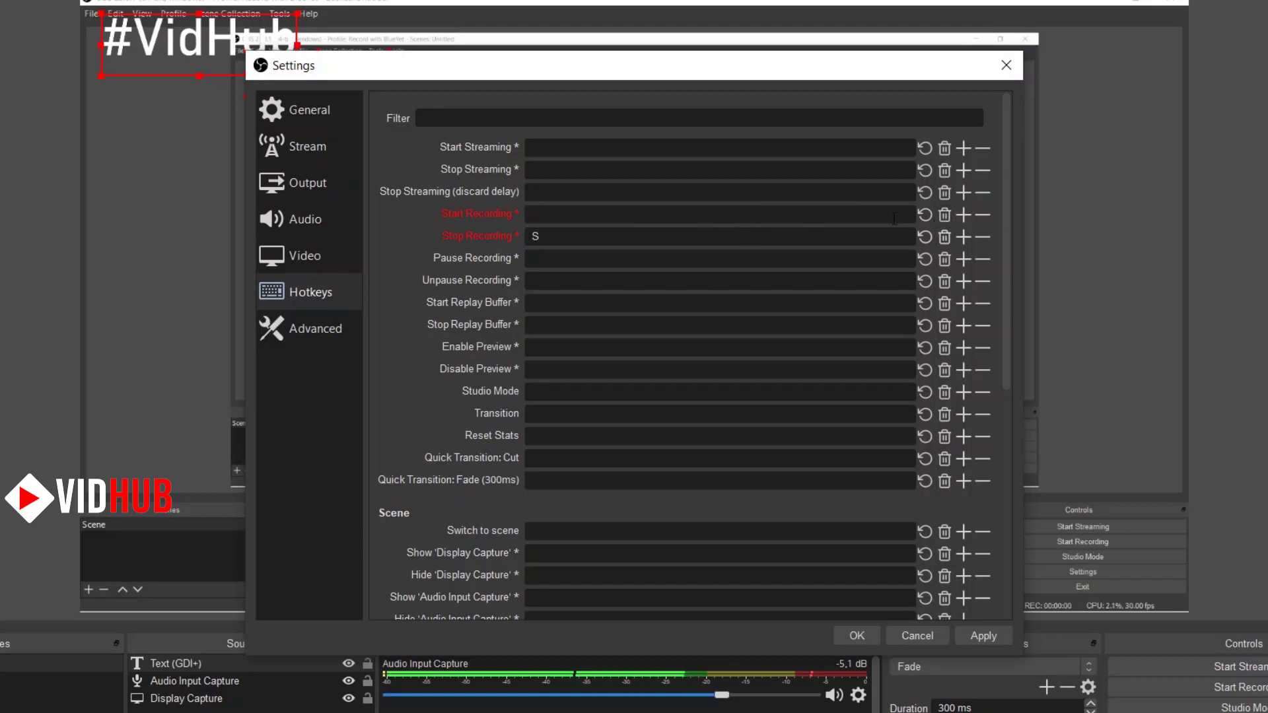